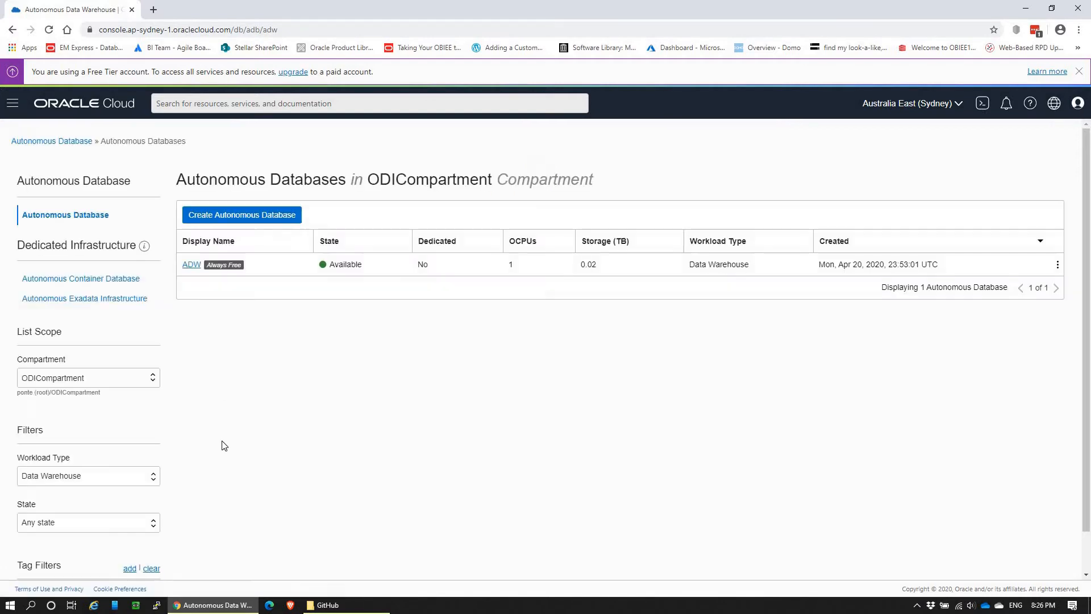
Step: Open the ADW database's service console and sign in to the STELLAR_DEMO1 workspace in Oracle Application Express
{"action": "left_click", "coordinate": [193, 265]}
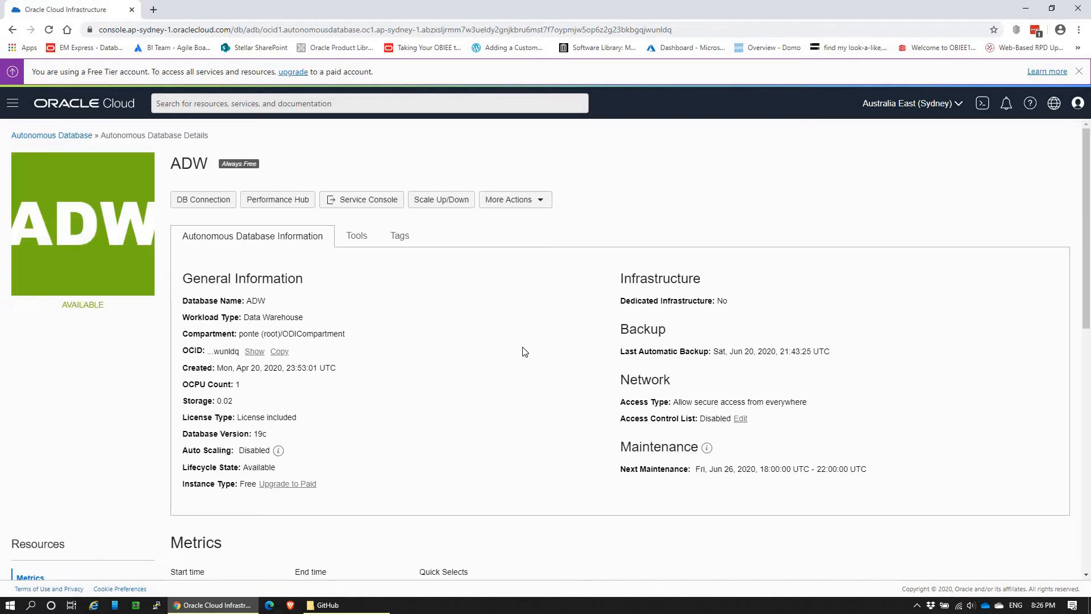
{"action": "left_click", "coordinate": [347, 202]}
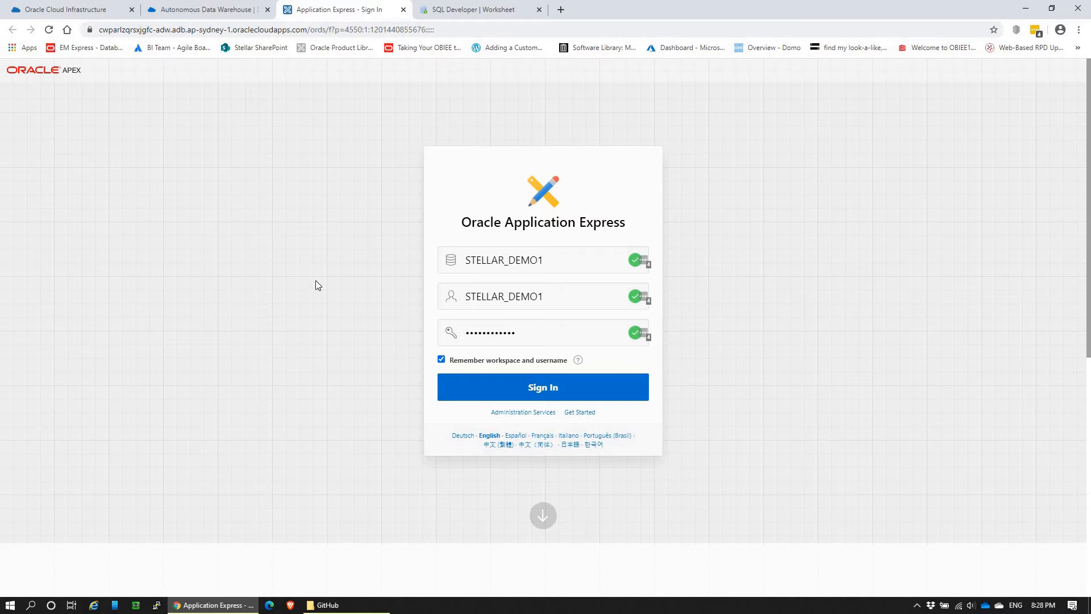
{"action": "left_click", "coordinate": [564, 394]}
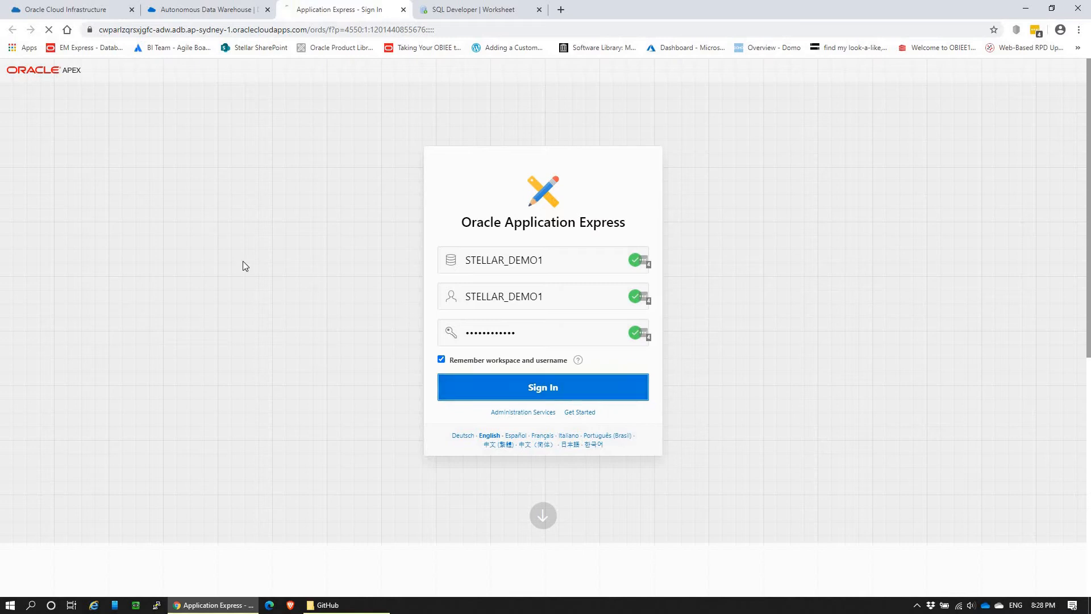
{"action": "left_click", "coordinate": [461, 4]}
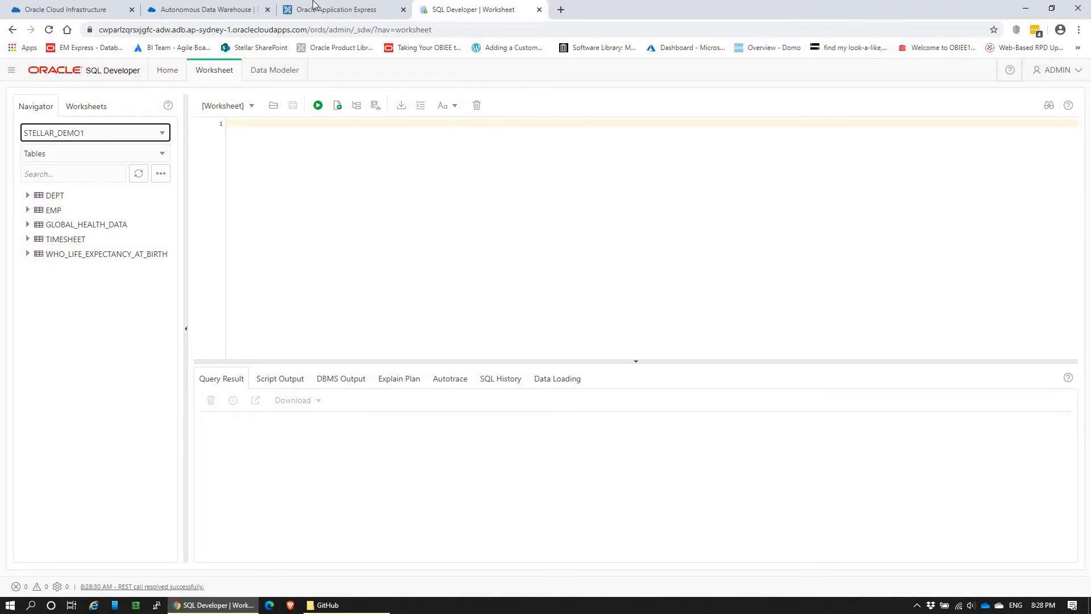
{"action": "left_click", "coordinate": [355, 7]}
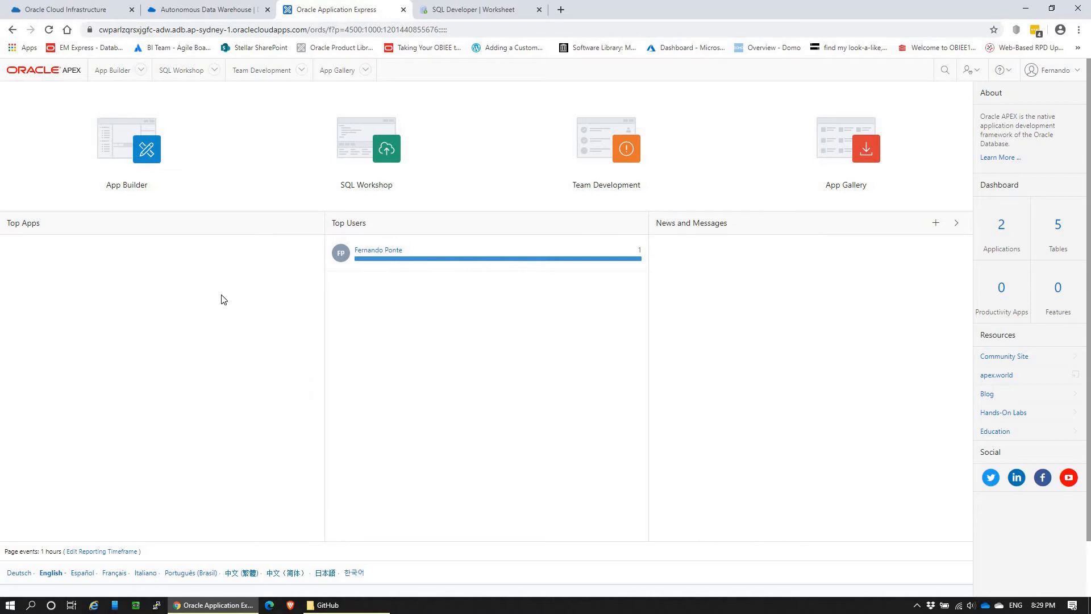
Step: Start creating an application from a file in App Builder and upload WHOSIS_000001.csv from the GitHub folder
{"action": "left_click", "coordinate": [209, 202]}
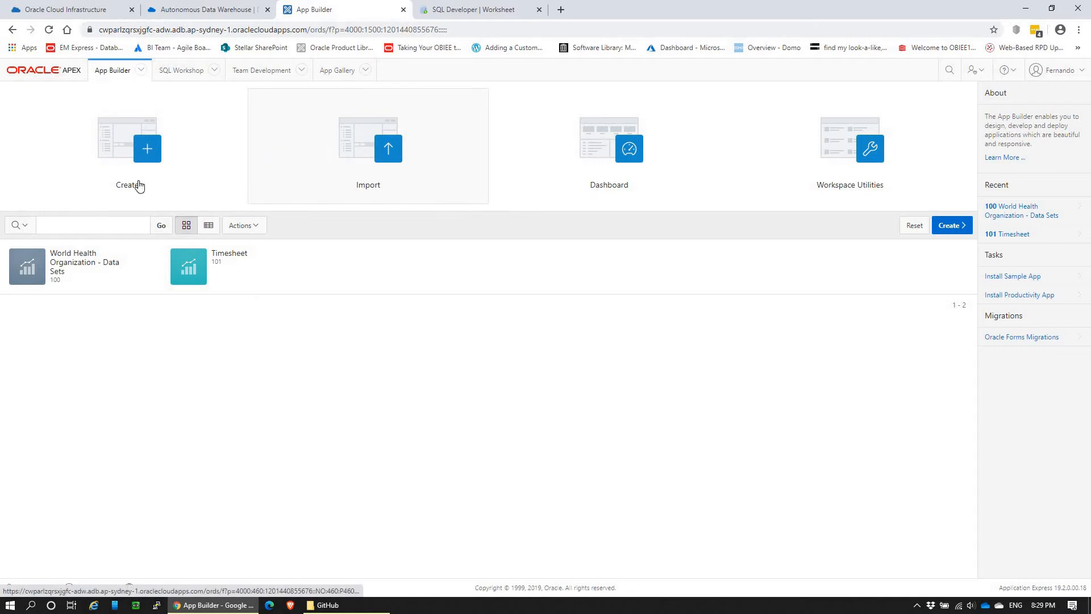
{"action": "left_click", "coordinate": [118, 164]}
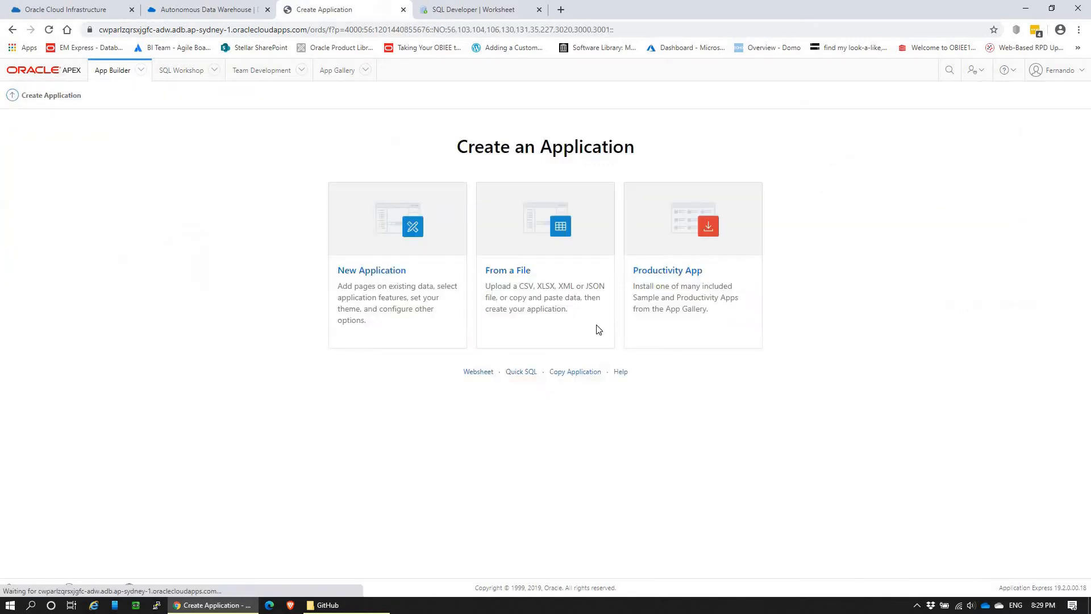
{"action": "left_click", "coordinate": [536, 245]}
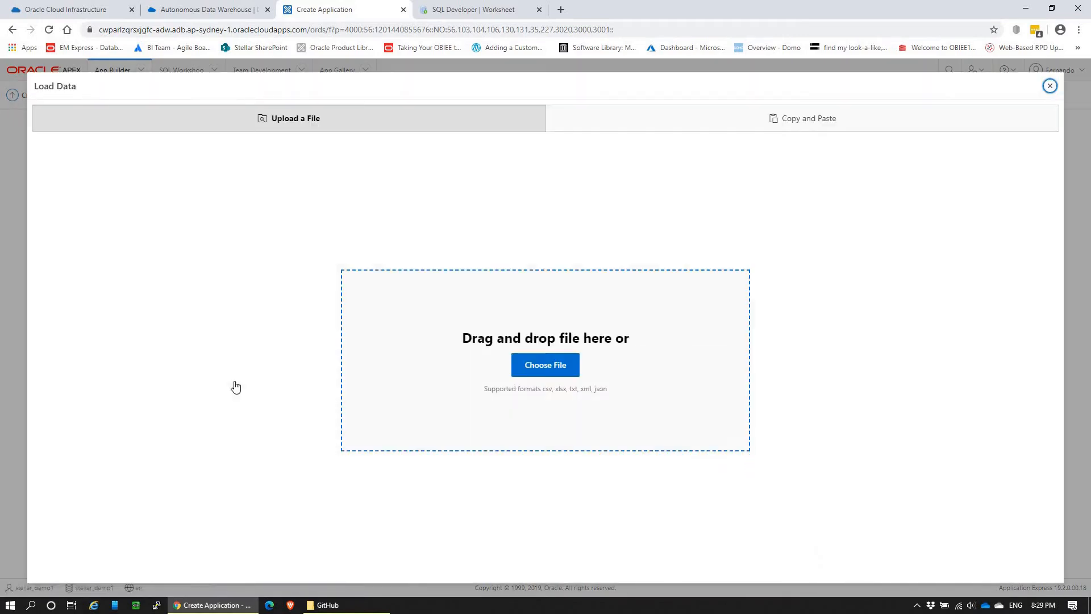
{"action": "left_click", "coordinate": [545, 365]}
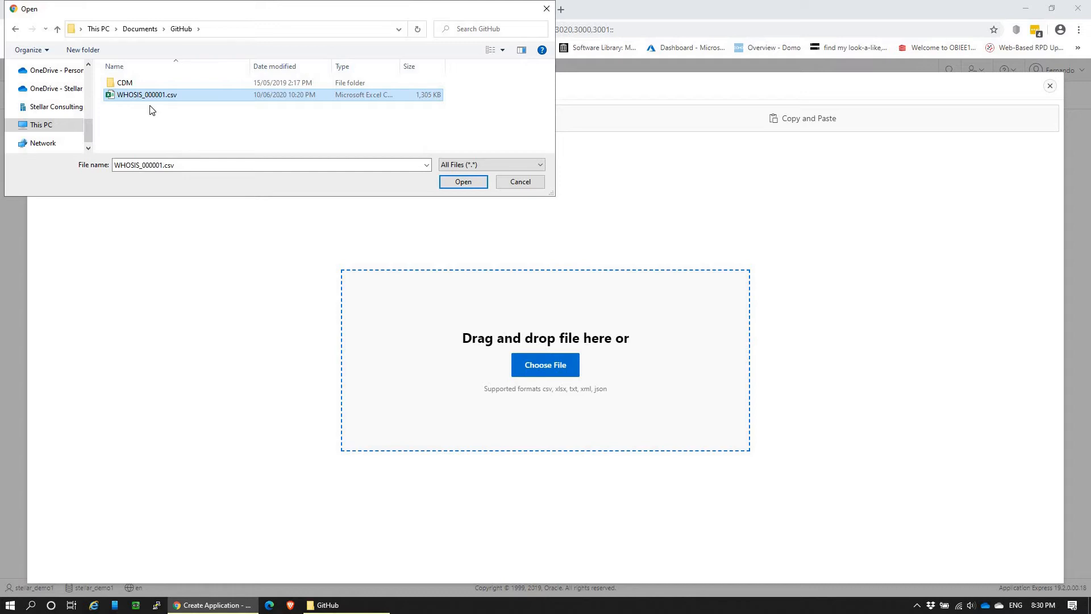
{"action": "left_click", "coordinate": [461, 182]}
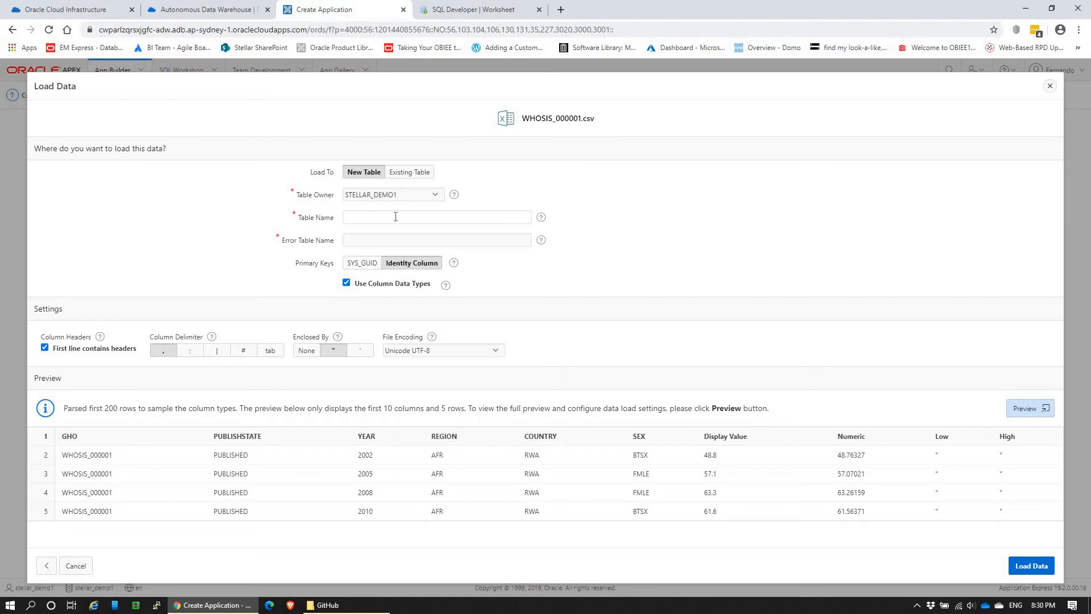
Step: Load the CSV data into a new table named WHO001, saving the configuration with all columns selected
{"action": "left_click", "coordinate": [356, 218]}
{"action": "type", "text": "WHO001"}
{"action": "key", "text": "Tab"}
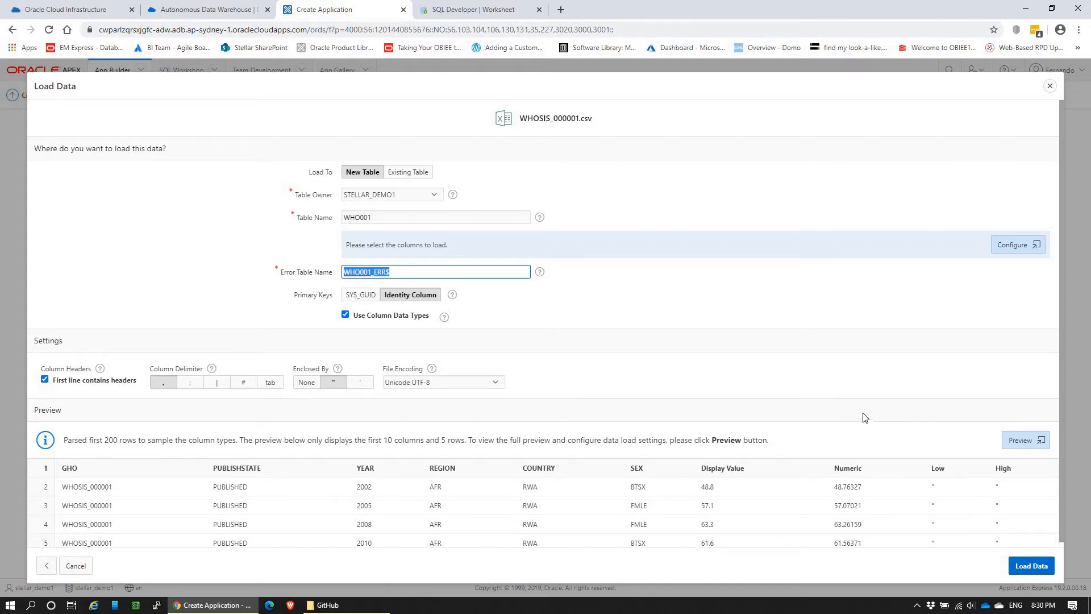
{"action": "left_click", "coordinate": [1012, 250]}
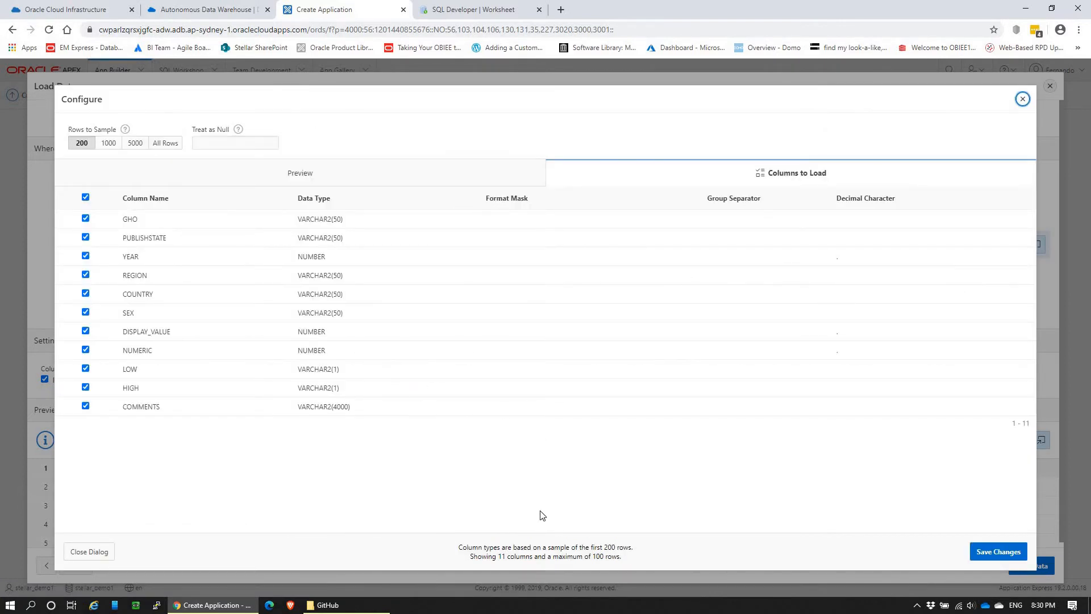
{"action": "left_click", "coordinate": [997, 551]}
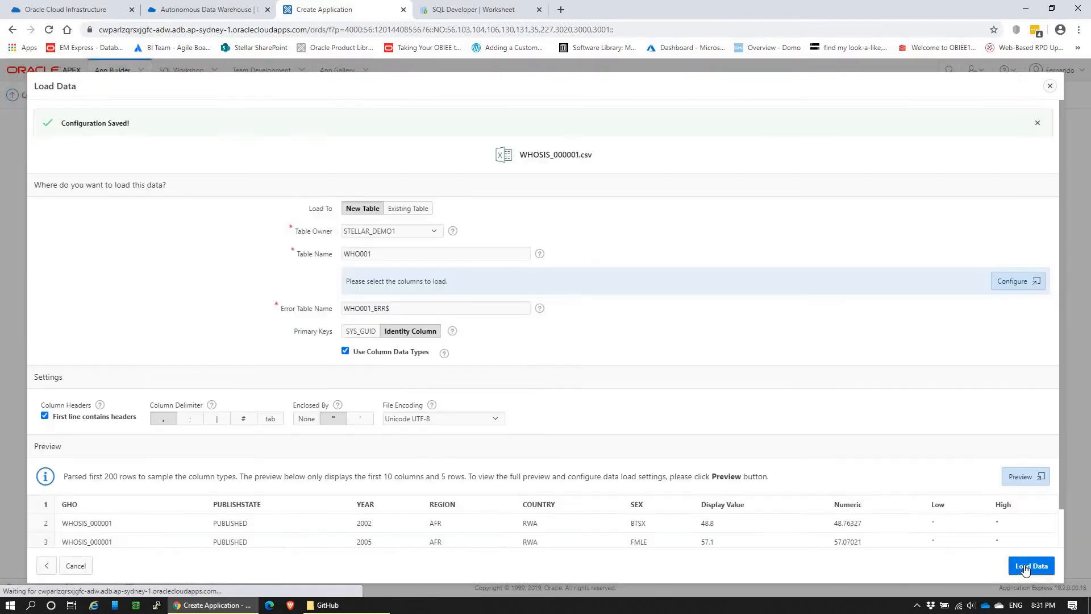
{"action": "left_click", "coordinate": [1032, 567]}
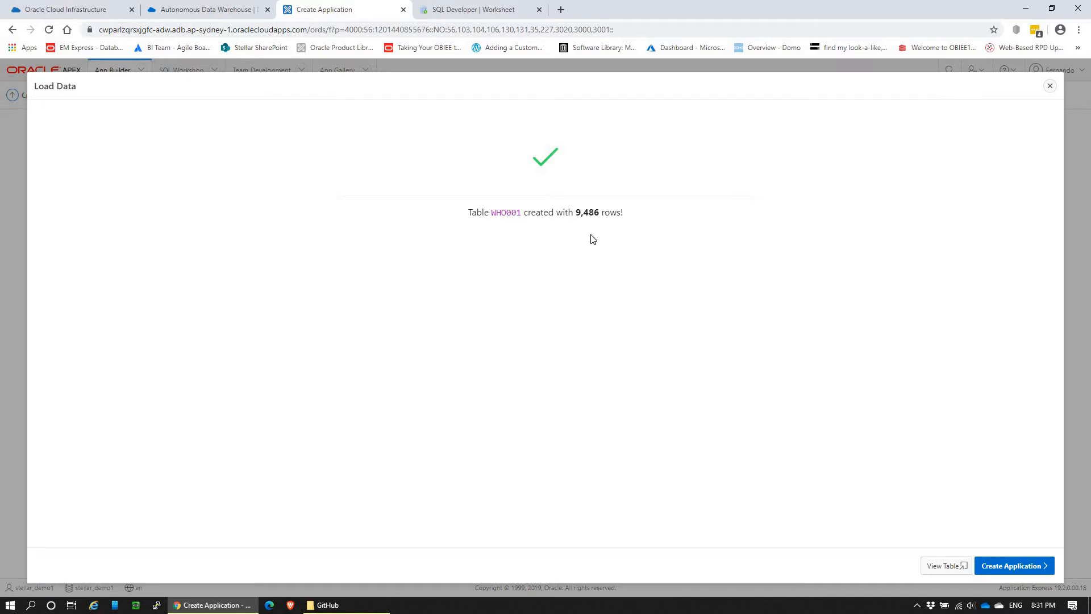
Step: Generate a SELECT statement for the WHO001 table in the SQL Developer worksheet and run it
{"action": "left_click", "coordinate": [484, 10]}
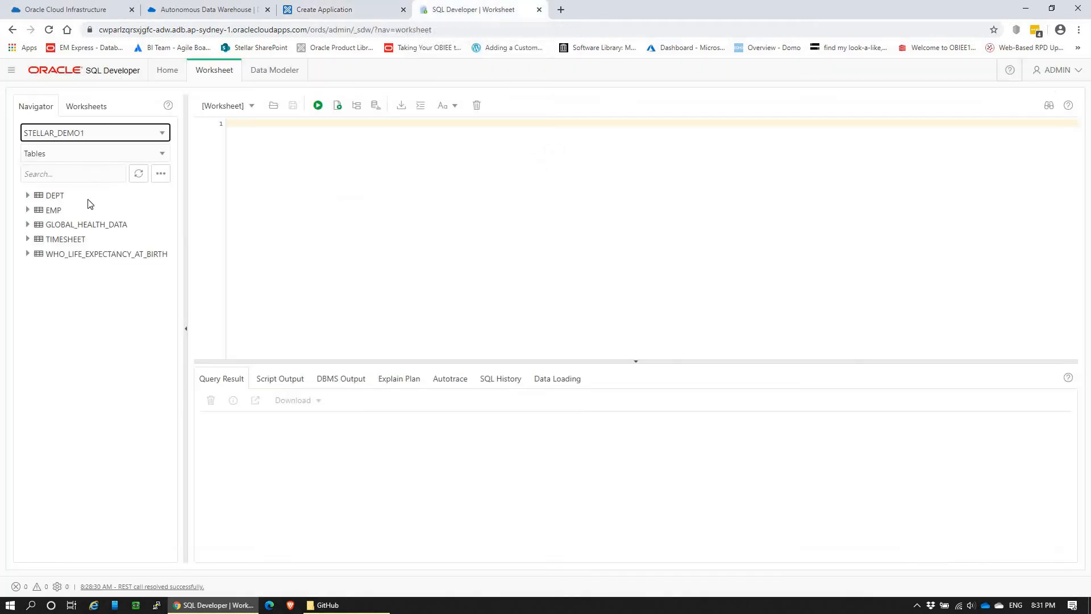
{"action": "left_click", "coordinate": [138, 174]}
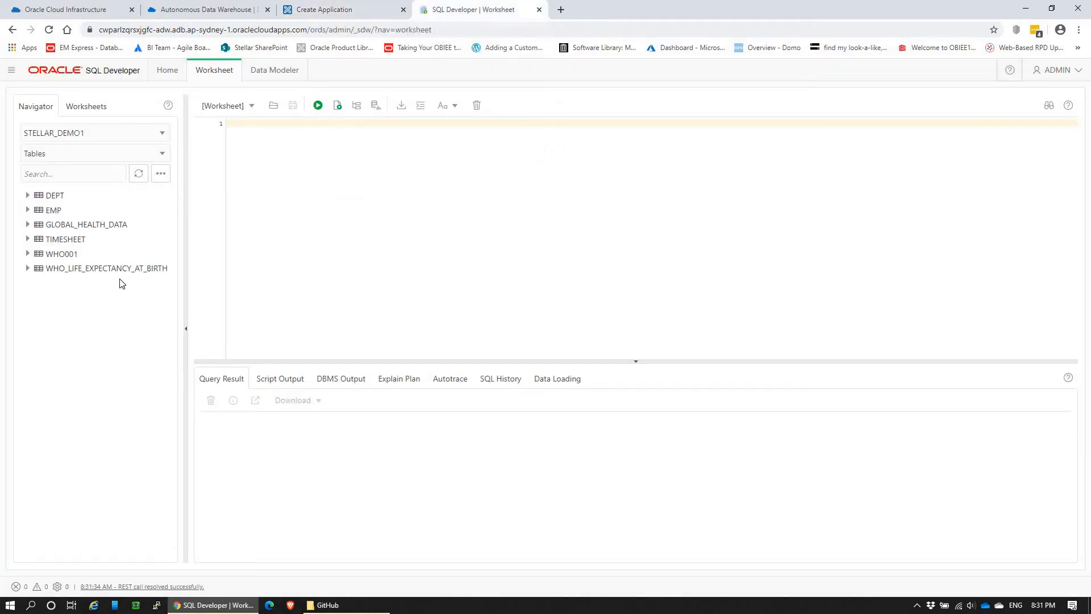
{"action": "left_click_drag", "start_coordinate": [90, 256], "coordinate": [316, 184]}
{"action": "left_click", "coordinate": [469, 357]}
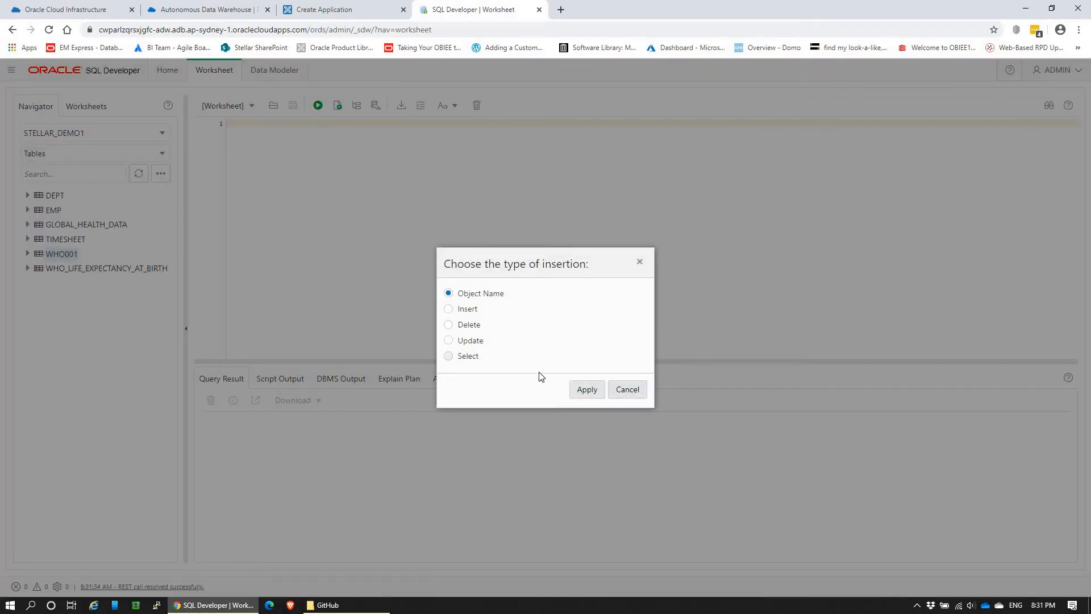
{"action": "left_click", "coordinate": [583, 392]}
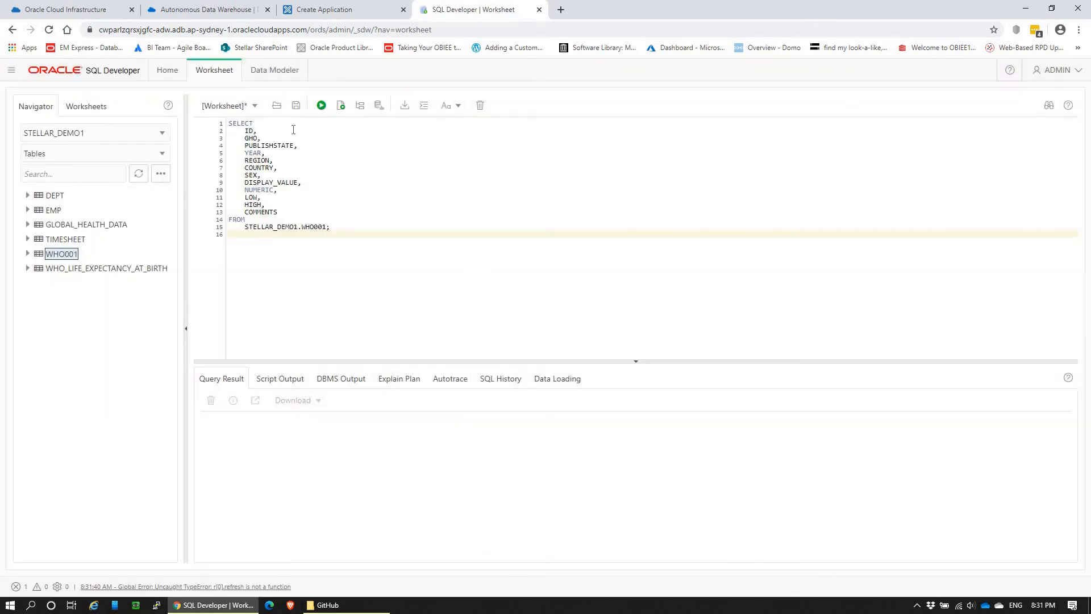
{"action": "left_click", "coordinate": [321, 106]}
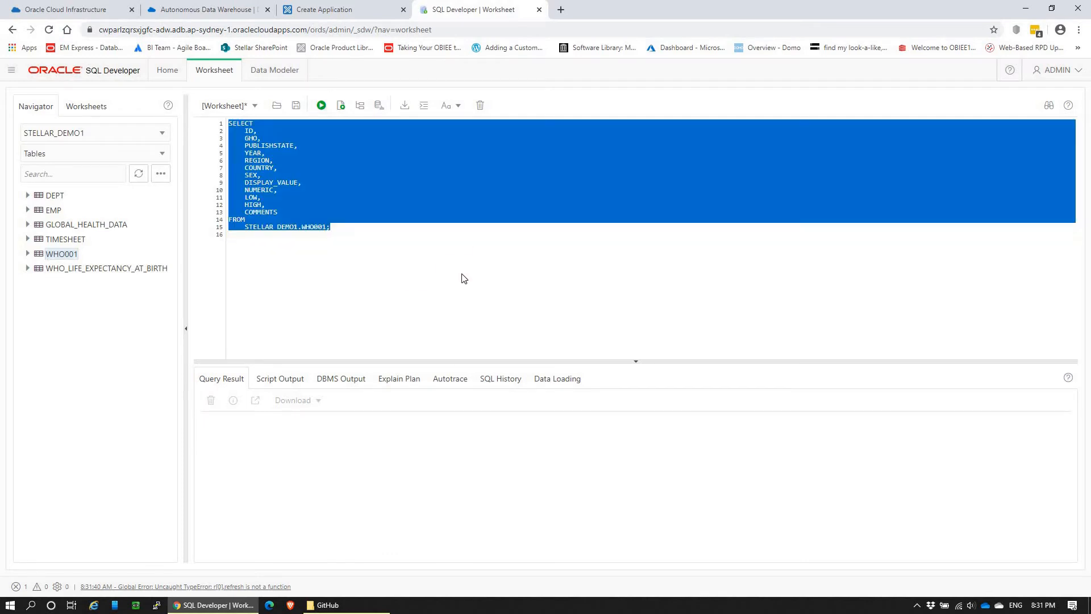
{"action": "left_click_drag", "start_coordinate": [472, 362], "coordinate": [472, 292]}
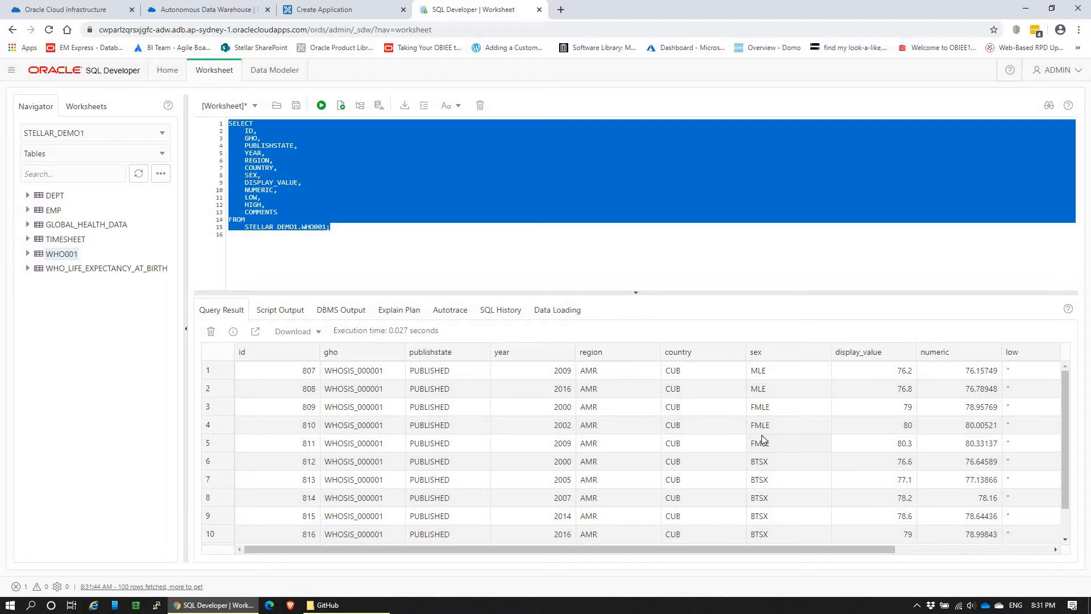
Step: Return to Application Express, start an application from the loaded table, and review its proposed pages, settings and available page types
{"action": "key", "text": "ctrl+shift+Tab"}
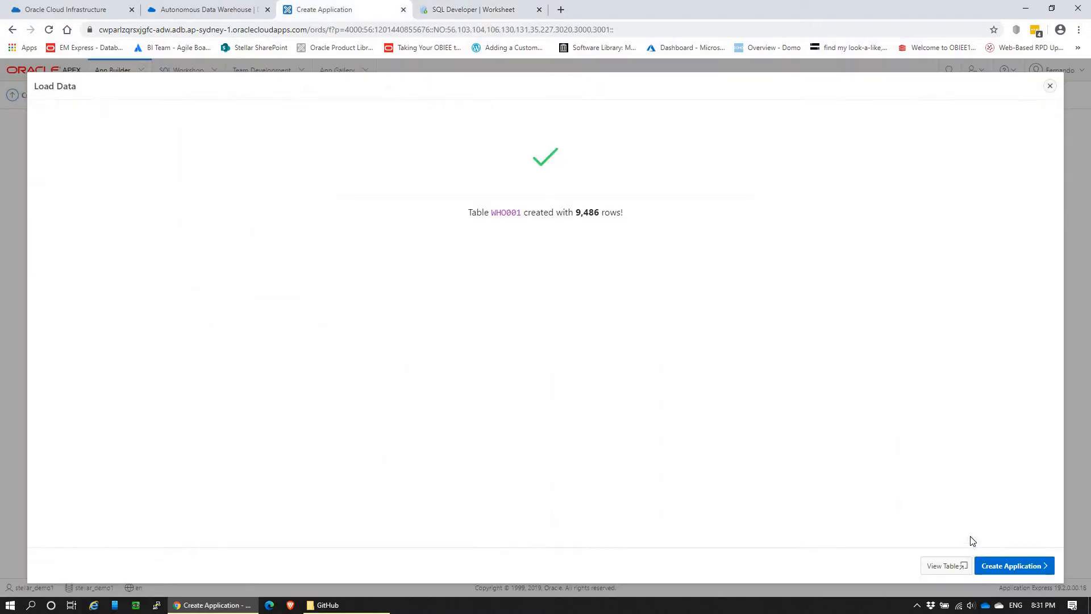
{"action": "left_click", "coordinate": [992, 565]}
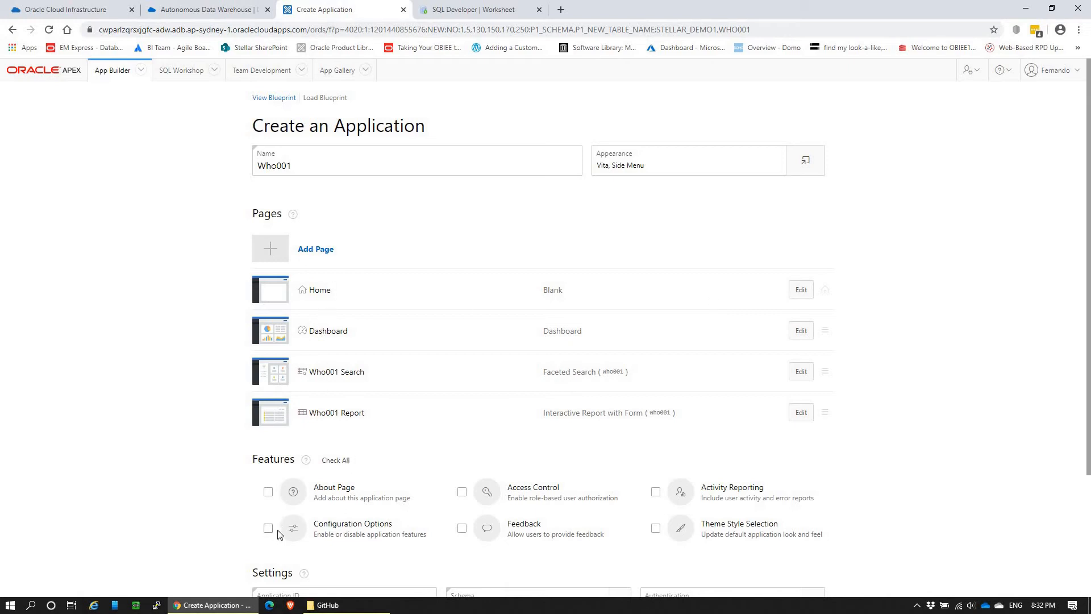
{"action": "scroll", "coordinate": [263, 521], "scroll_direction": "down", "scroll_amount": 3}
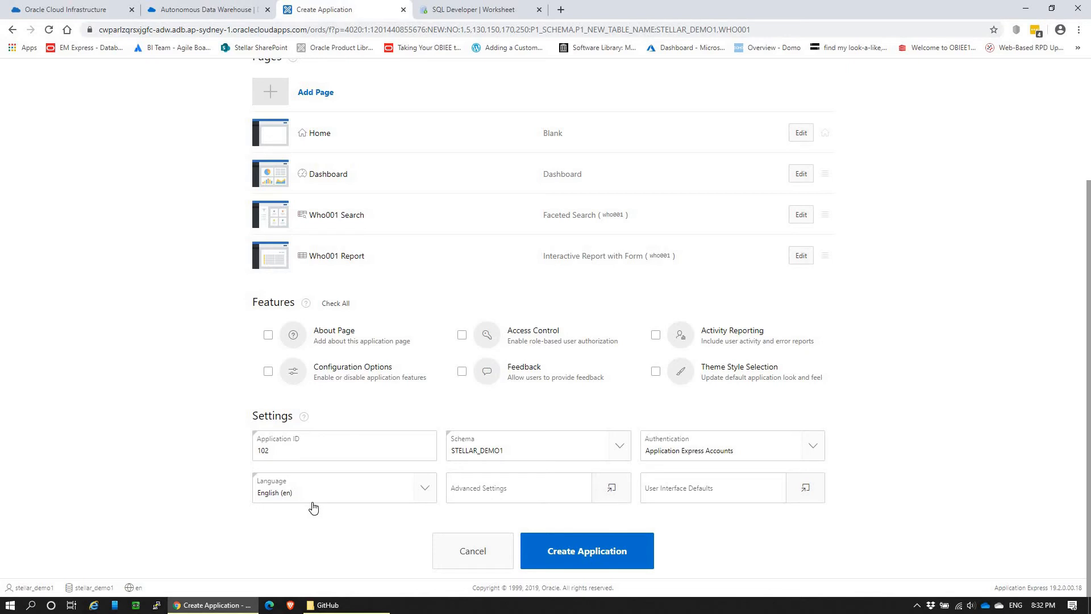
{"action": "scroll", "coordinate": [334, 451], "scroll_direction": "up", "scroll_amount": 3}
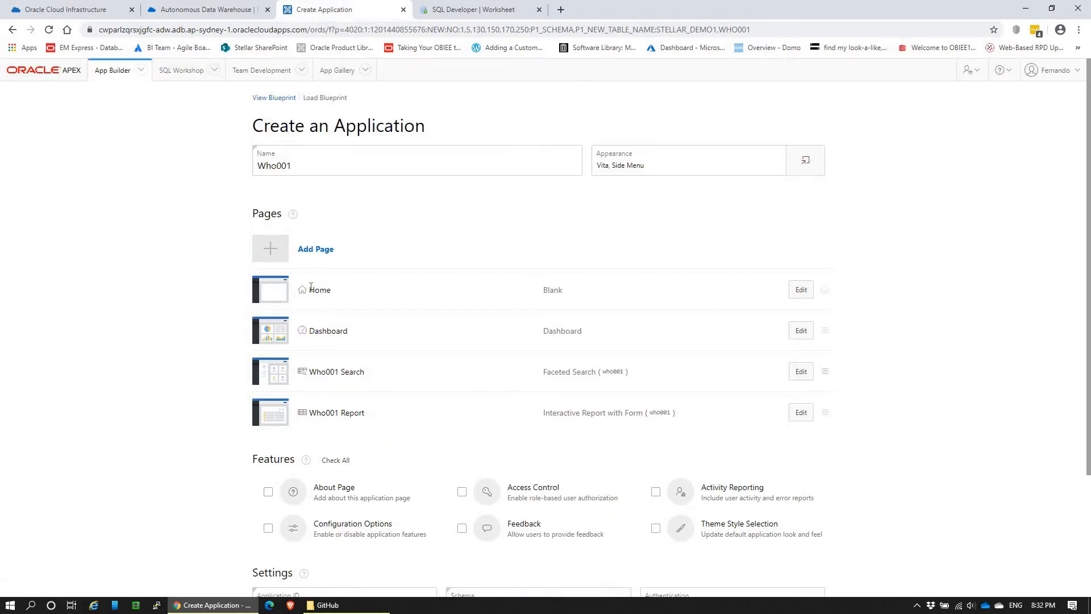
{"action": "left_click", "coordinate": [298, 254]}
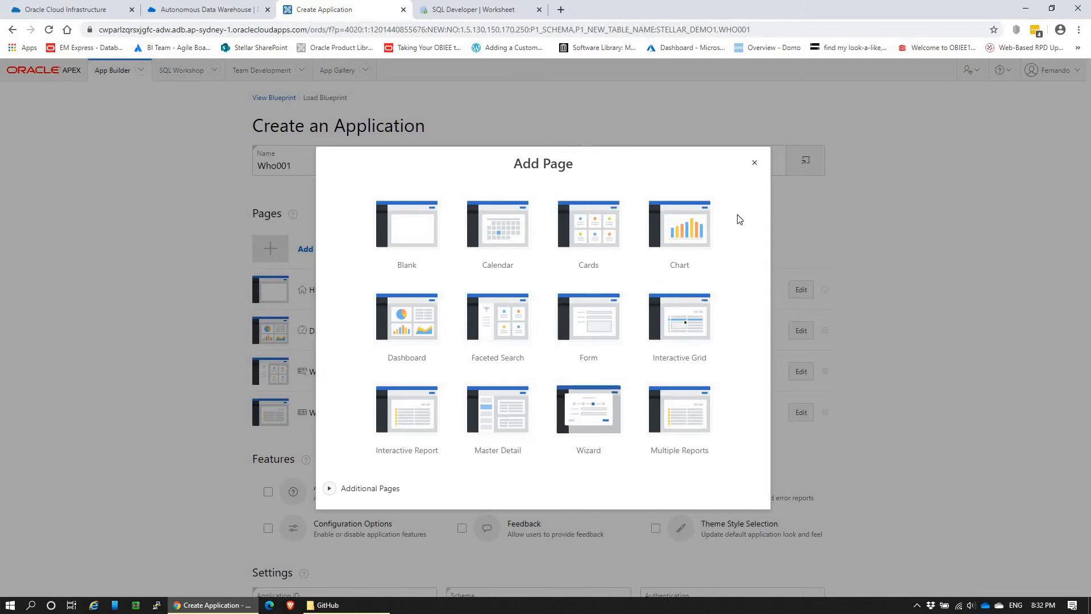
{"action": "left_click", "coordinate": [754, 164]}
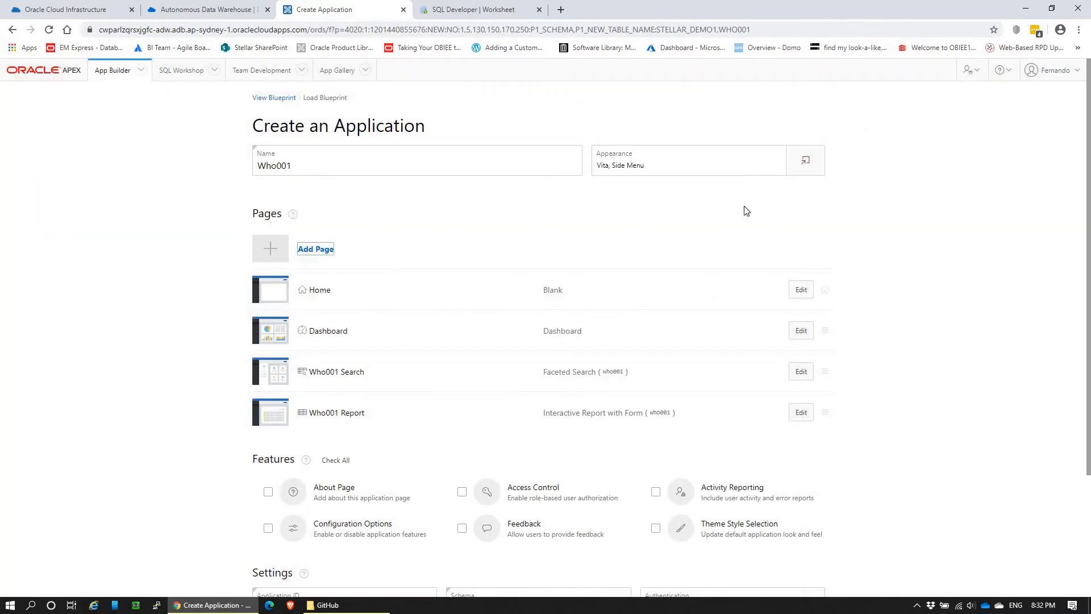
Step: Delete the blank Home page from the new application's page list
{"action": "left_click", "coordinate": [801, 289]}
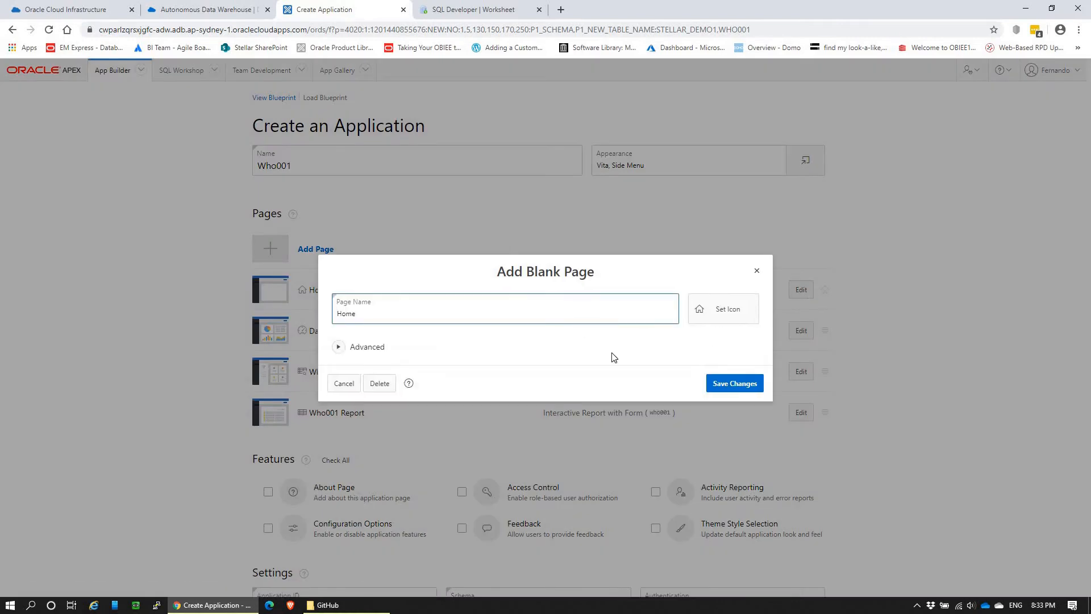
{"action": "left_click", "coordinate": [378, 390]}
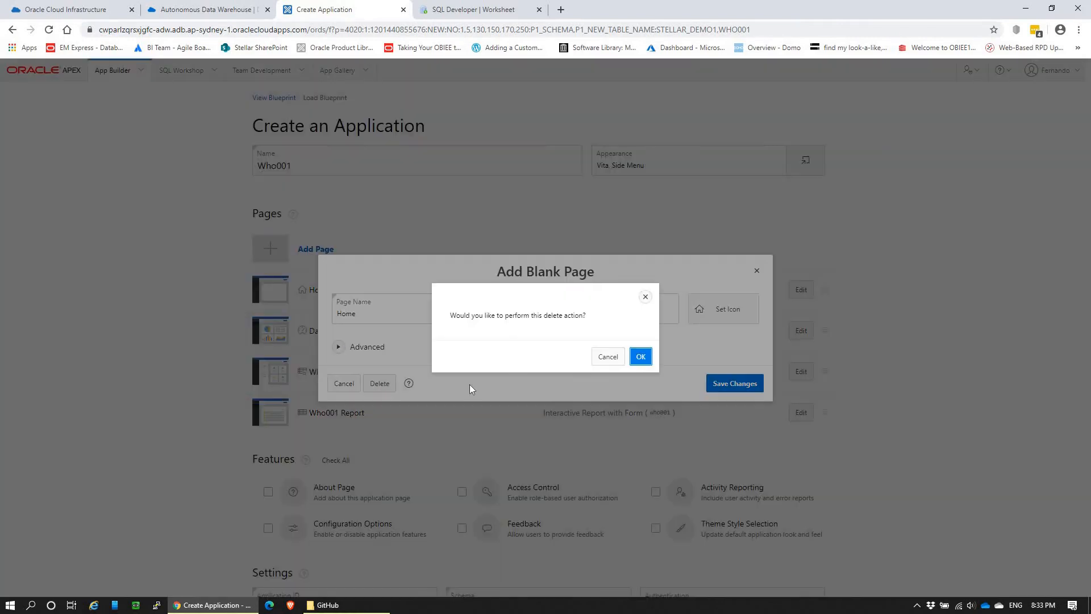
{"action": "left_click", "coordinate": [640, 356]}
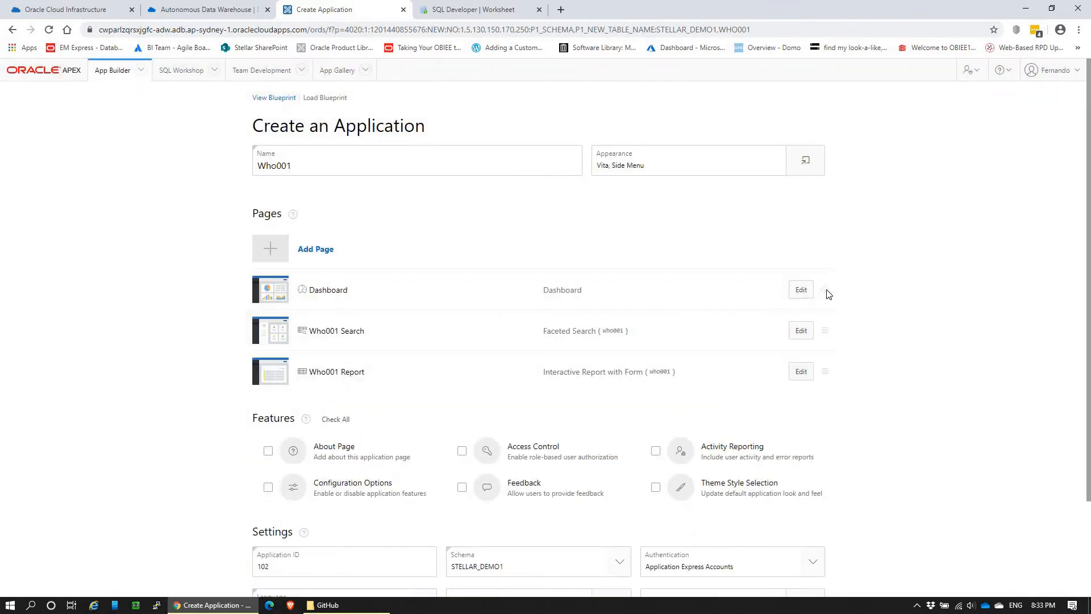
Step: Create the Who001 application, keeping Application Express Accounts as its authentication method
{"action": "scroll", "coordinate": [965, 428], "scroll_direction": "down", "scroll_amount": 2}
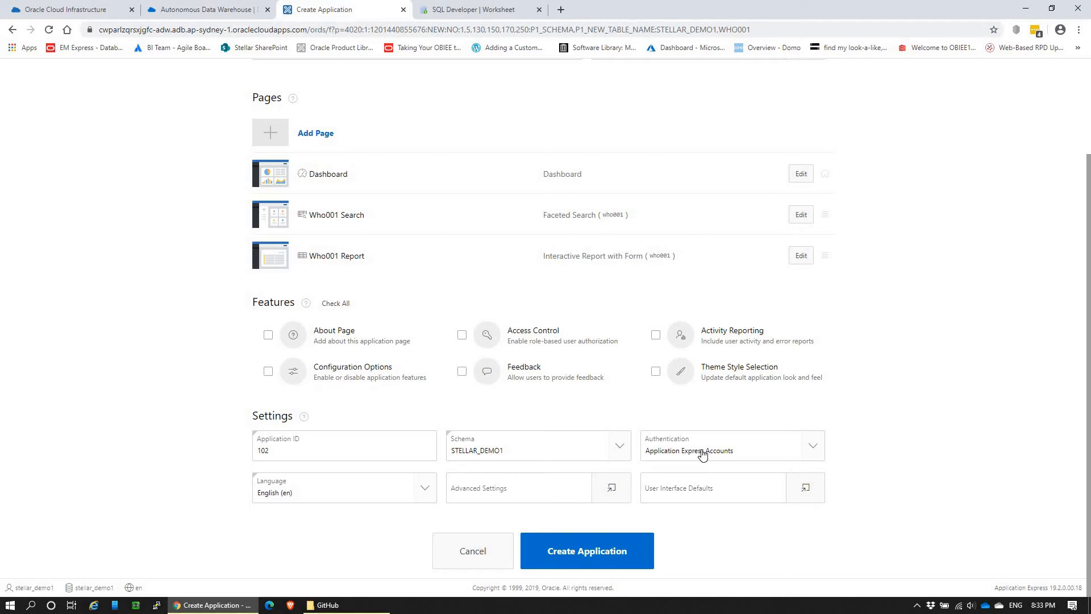
{"action": "left_click", "coordinate": [797, 453]}
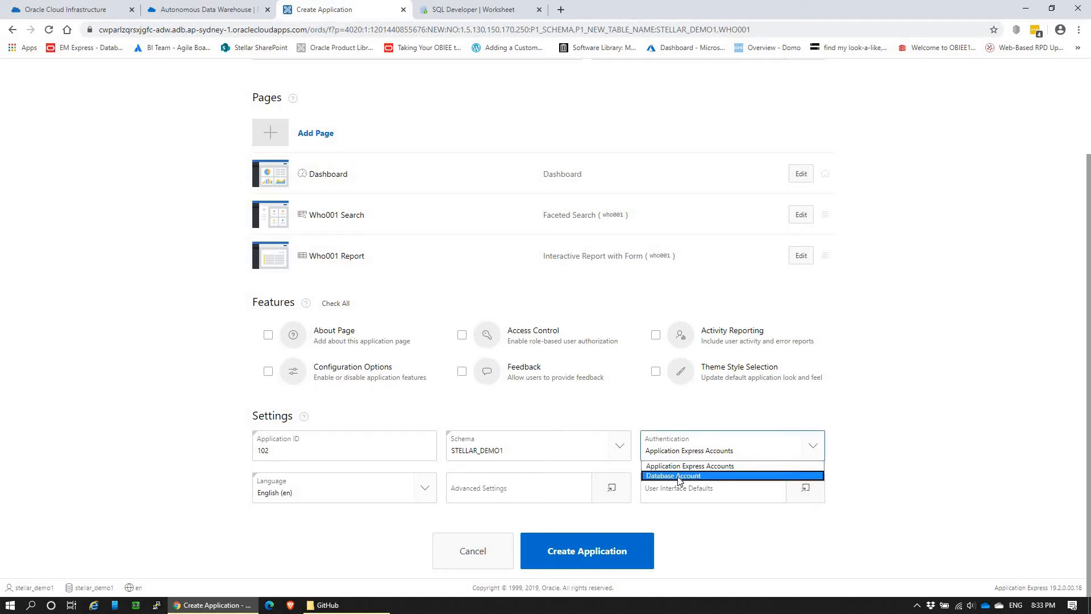
{"action": "left_click", "coordinate": [689, 451]}
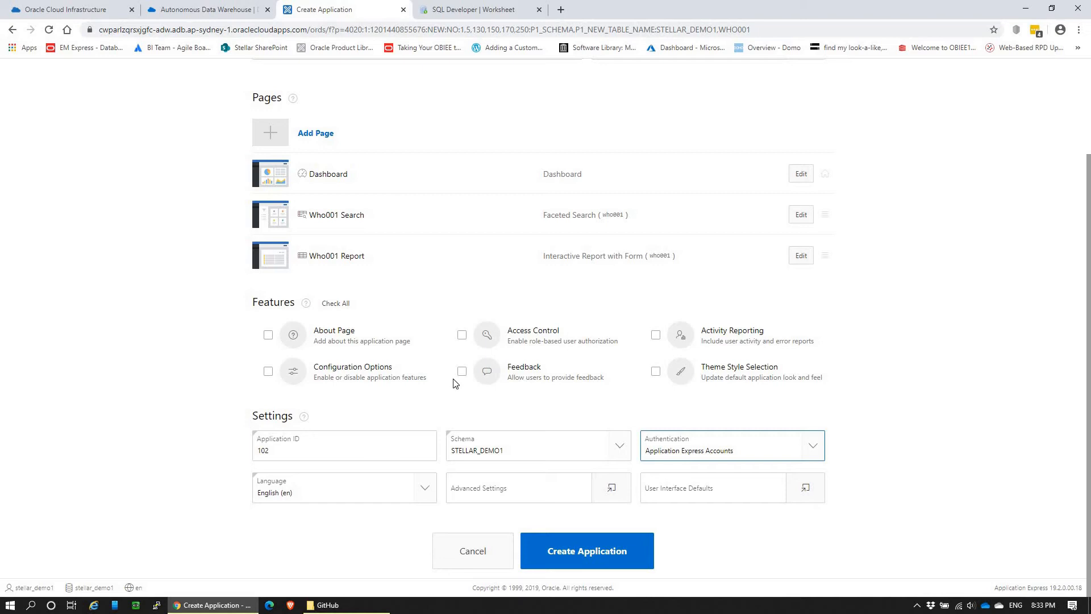
{"action": "left_click", "coordinate": [593, 556]}
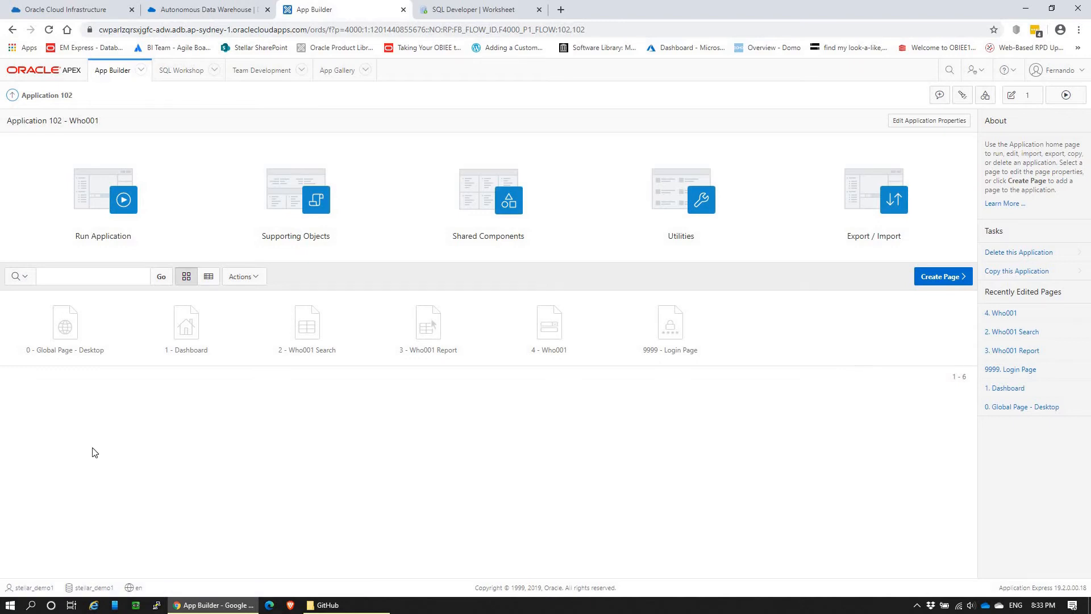
Step: Run the Who001 application and sign in with the demo user's username and account password
{"action": "left_click", "coordinate": [107, 200]}
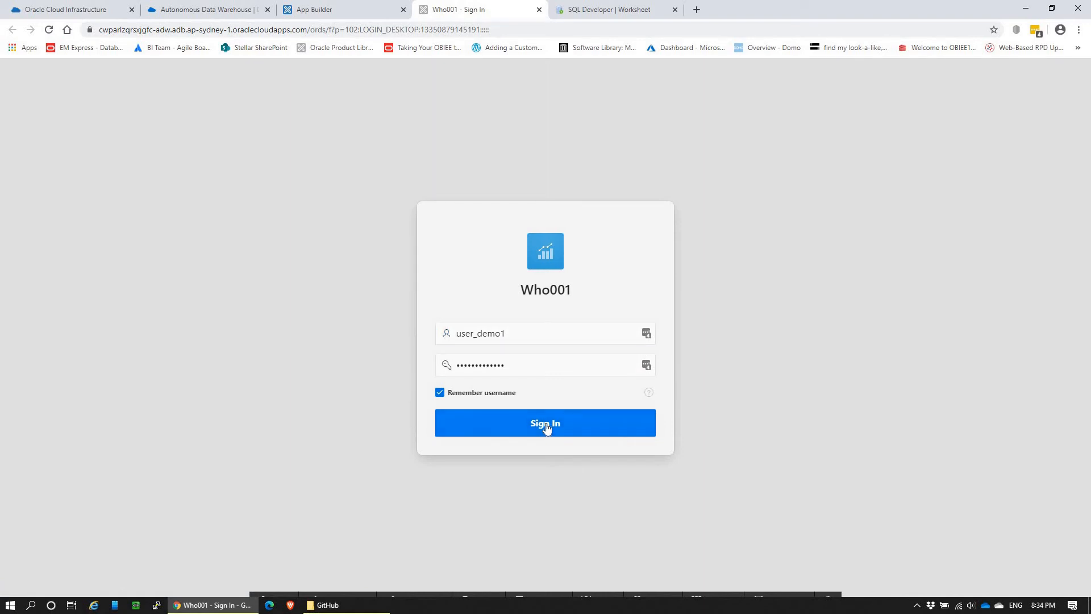
{"action": "left_click", "coordinate": [545, 425]}
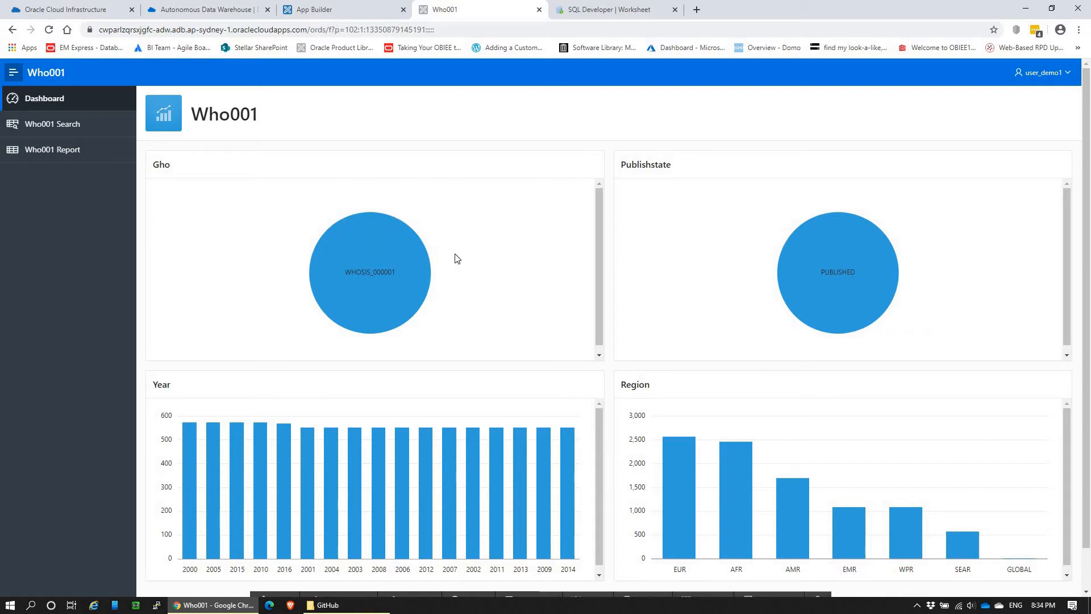
Step: Open the Who001 application's Dashboard page in Page Designer and compare its chart regions with the running dashboard
{"action": "left_click", "coordinate": [307, 6]}
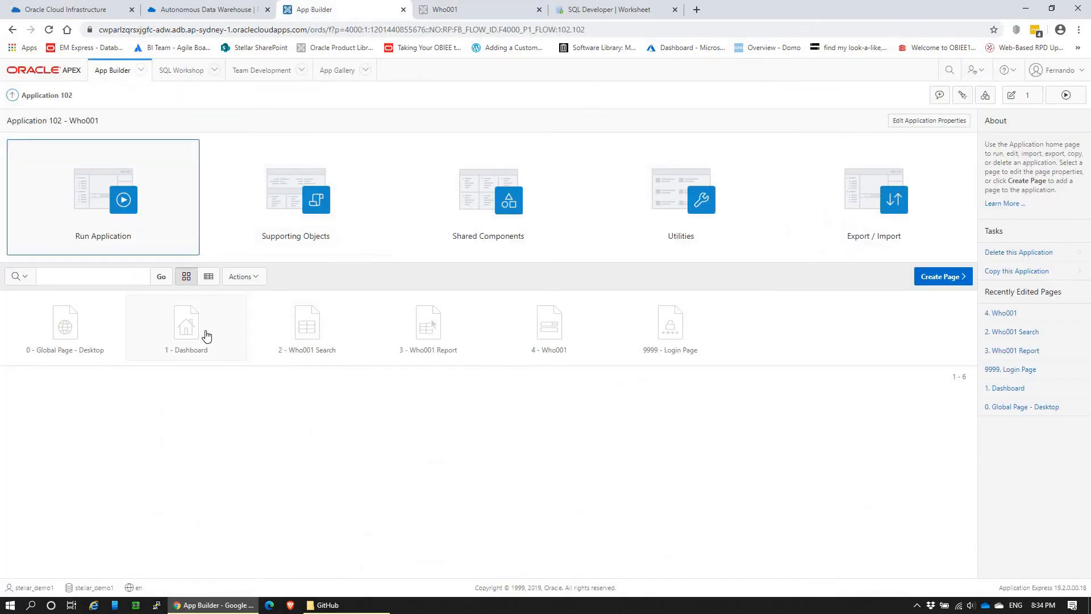
{"action": "left_click", "coordinate": [187, 330]}
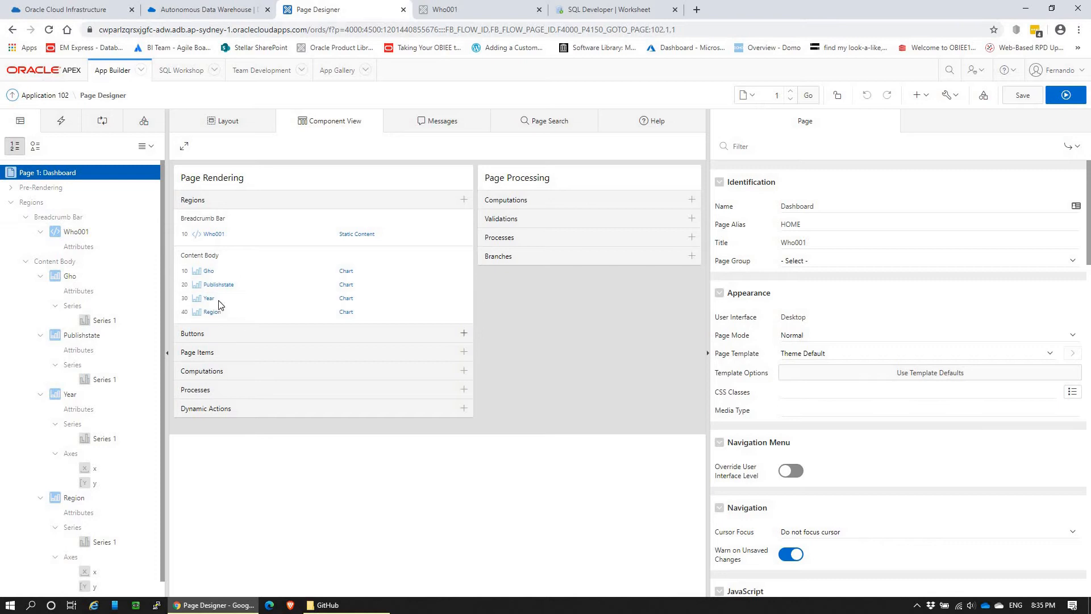
{"action": "left_click", "coordinate": [482, 10]}
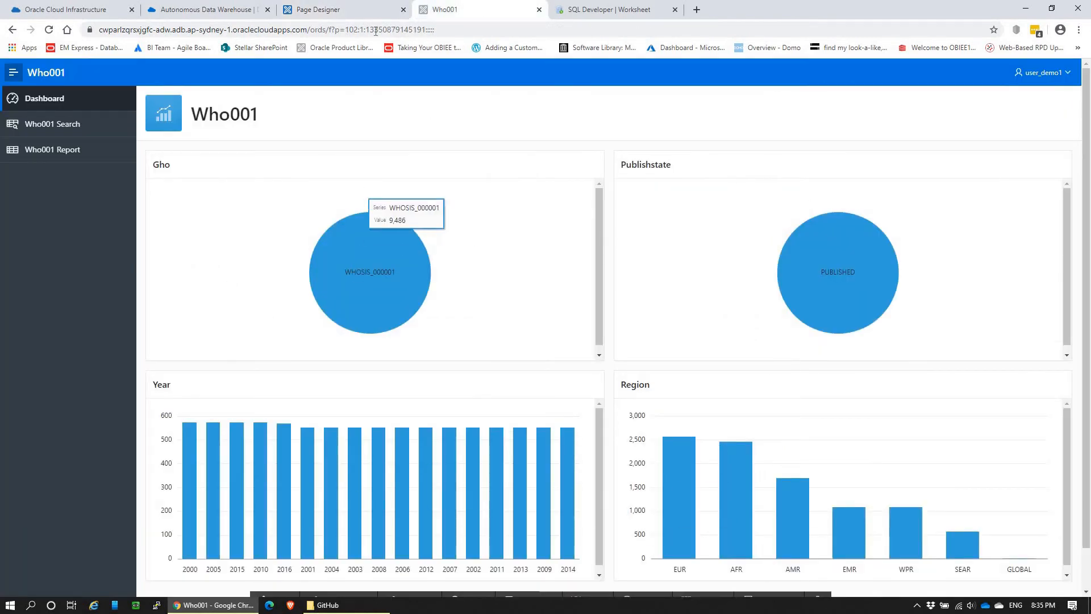
{"action": "left_click", "coordinate": [310, 9]}
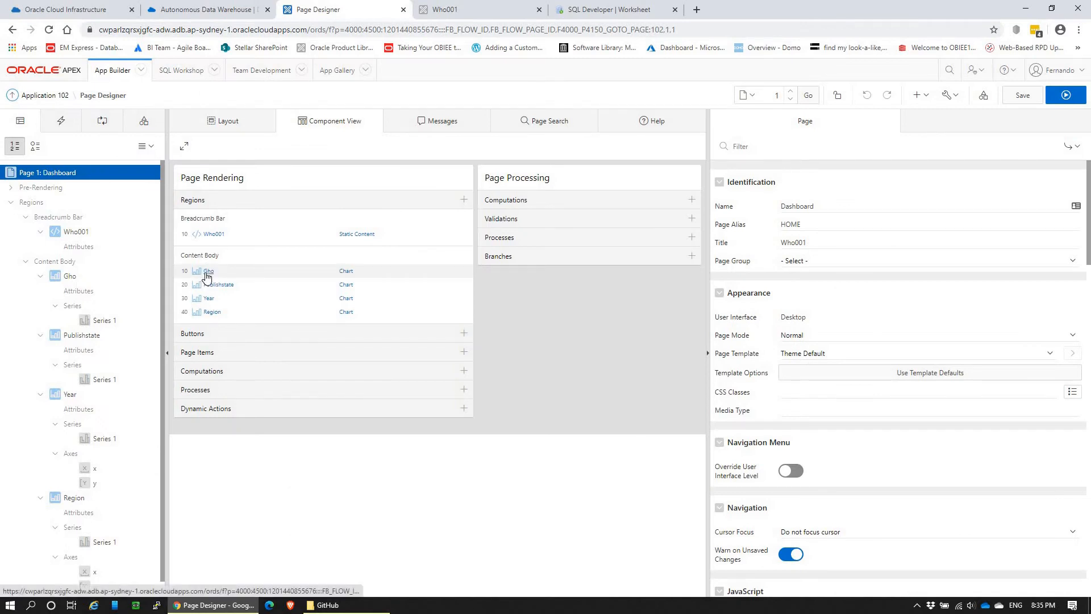
Step: Review the Gho chart's region and attributes, and copy the whole SQL query of its Series 1
{"action": "left_click", "coordinate": [208, 271]}
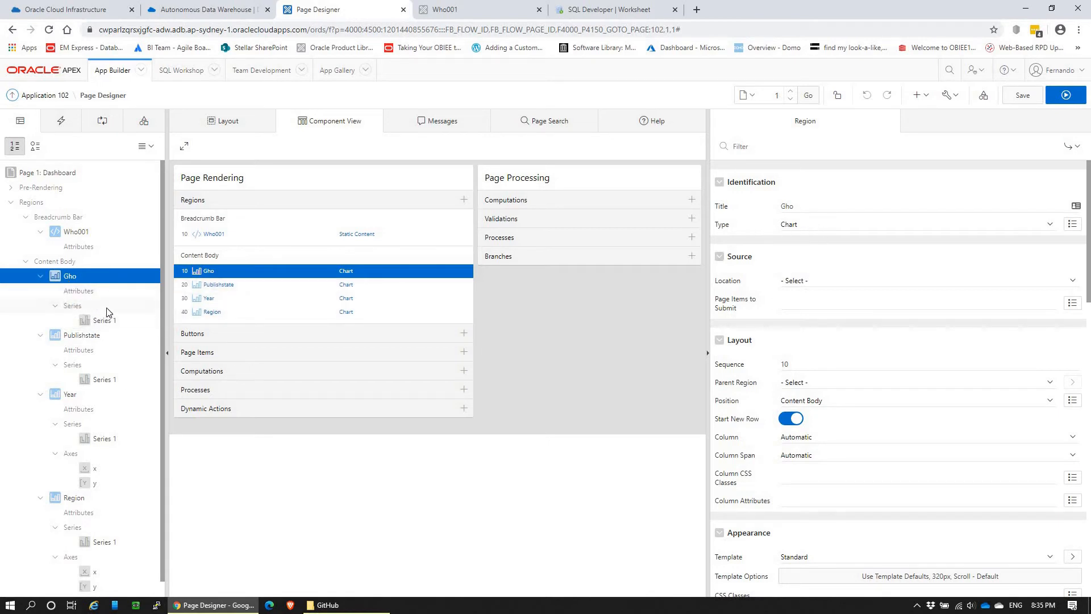
{"action": "left_click", "coordinate": [94, 292]}
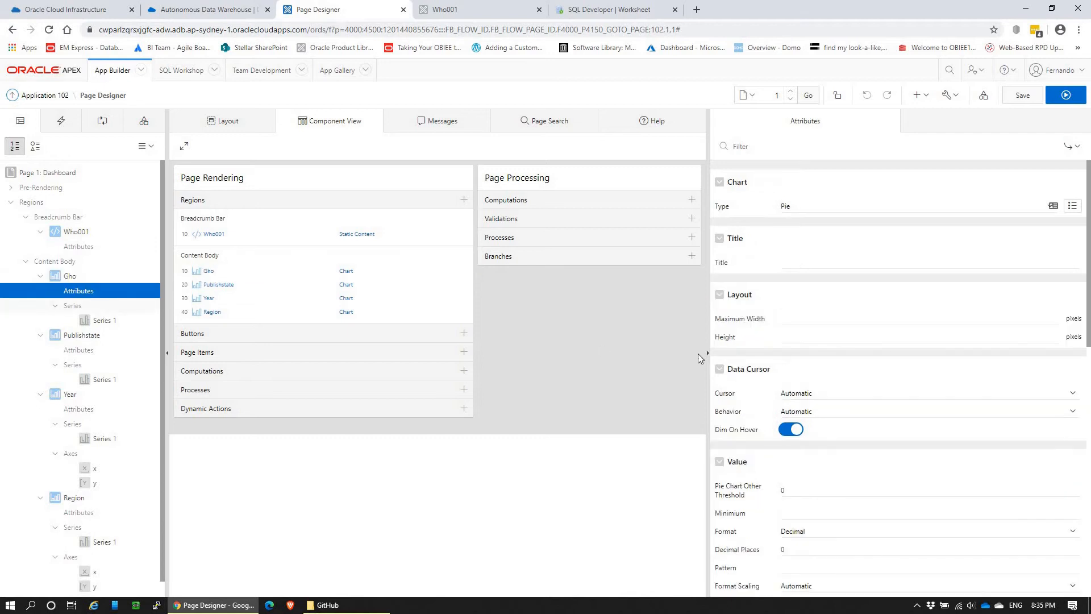
{"action": "scroll", "coordinate": [881, 418], "scroll_direction": "down", "scroll_amount": 4}
{"action": "scroll", "coordinate": [781, 373], "scroll_direction": "up", "scroll_amount": 4}
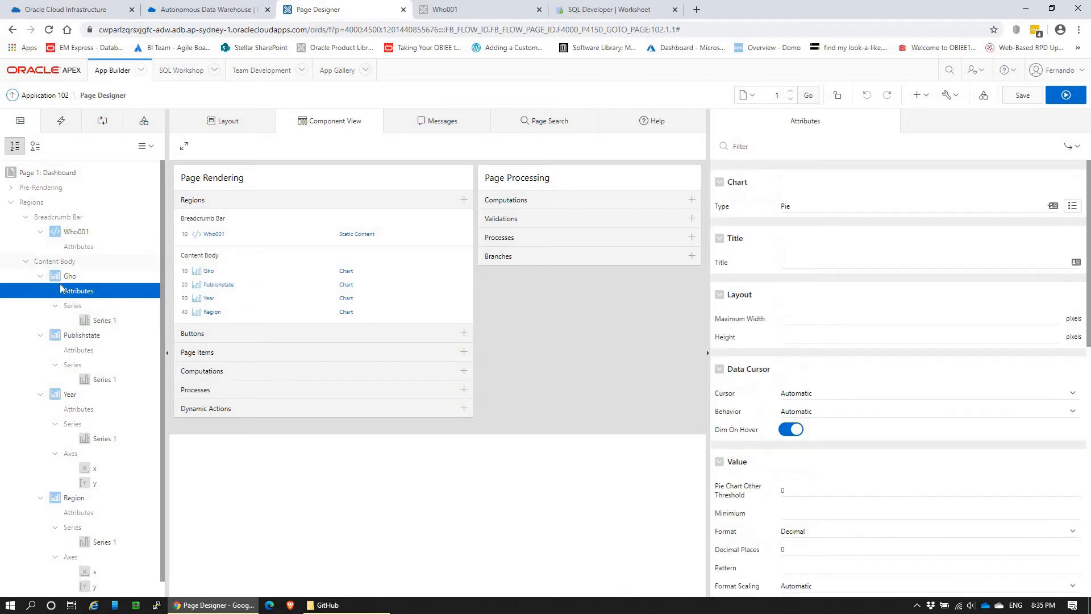
{"action": "left_click", "coordinate": [83, 320]}
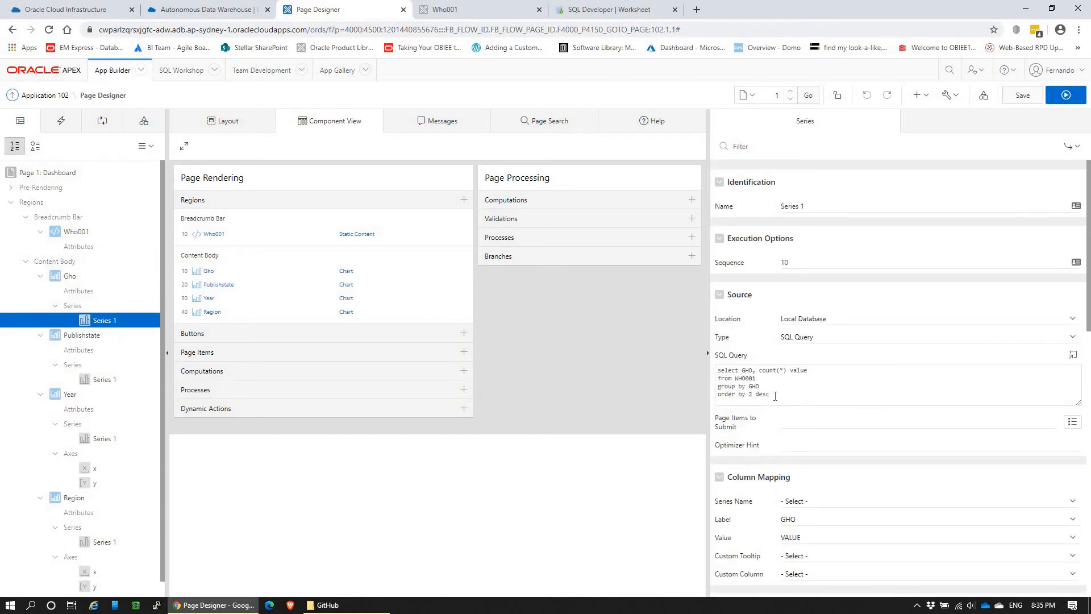
{"action": "left_click_drag", "start_coordinate": [775, 396], "coordinate": [691, 358]}
{"action": "key", "text": "ctrl+c"}
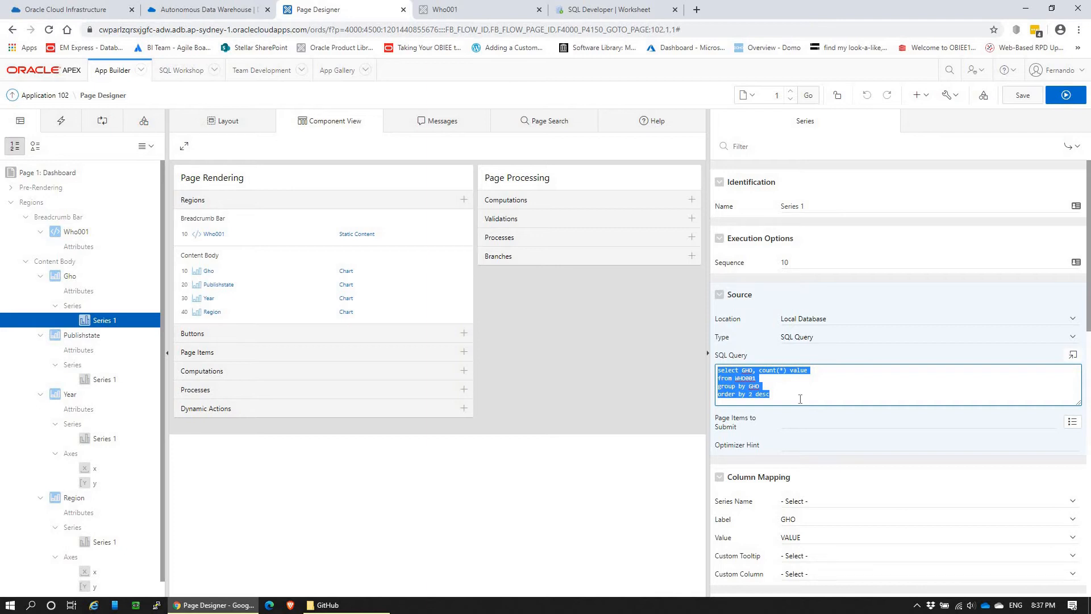
Step: Switch to the SQL Developer worksheet and paste the GHO count query and the average-by-SEX query under the gender comment
{"action": "left_click", "coordinate": [619, 7]}
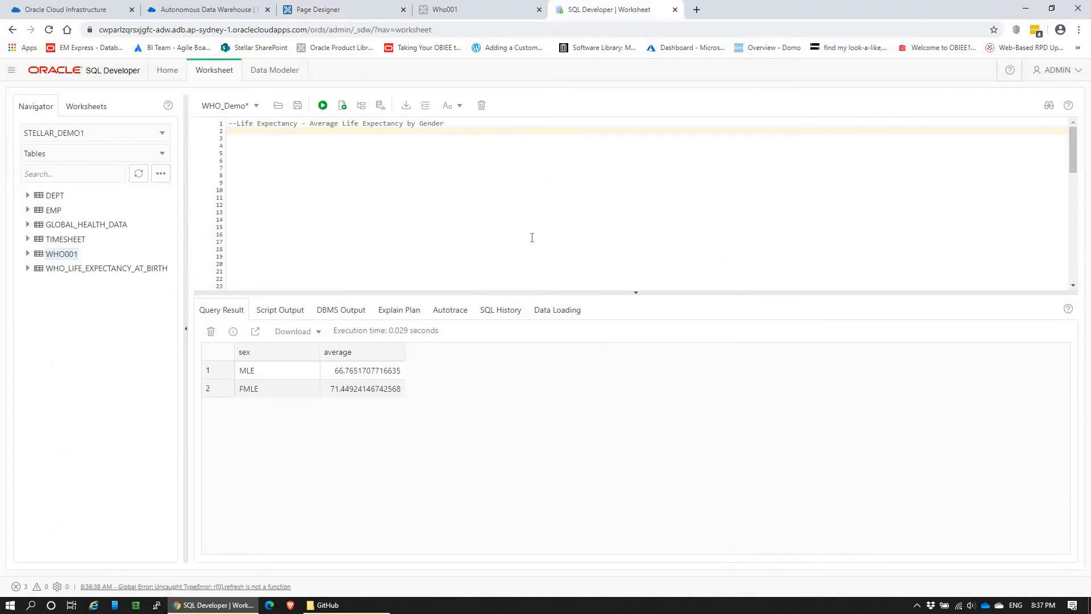
{"action": "key", "text": "ctrl+v"}
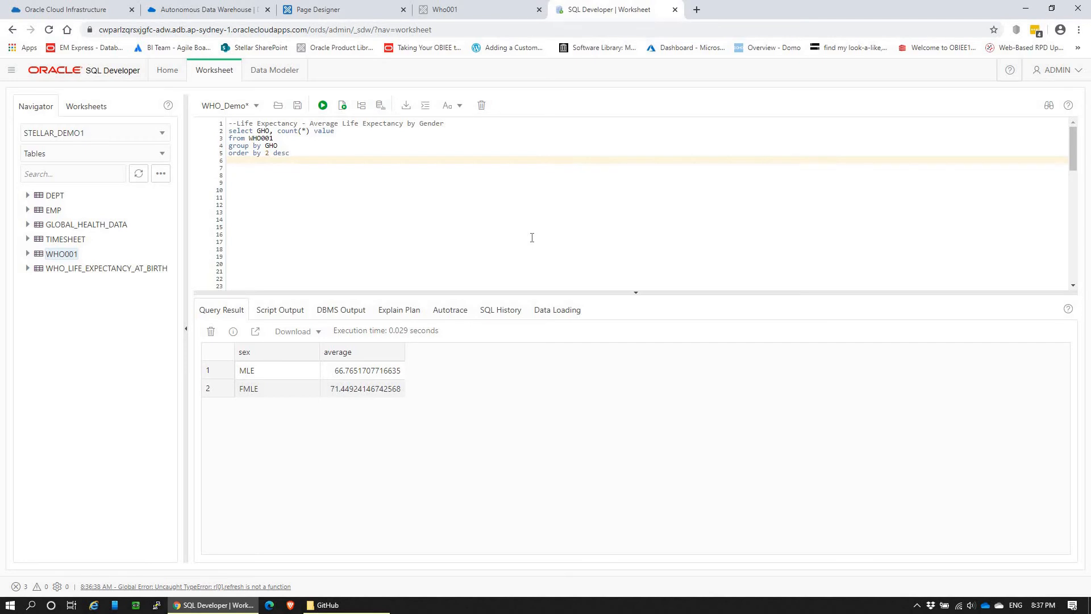
{"action": "type", "text": "SELECT SEX ,AVG(NUMERIC) AVERAGE from STELLAR_DEMO1.WHO_LIFE_EXPECTANCY_AT_BIRTH WHERE SEX IN ('MLE','FMLE') GROUP BY SEX ;"}
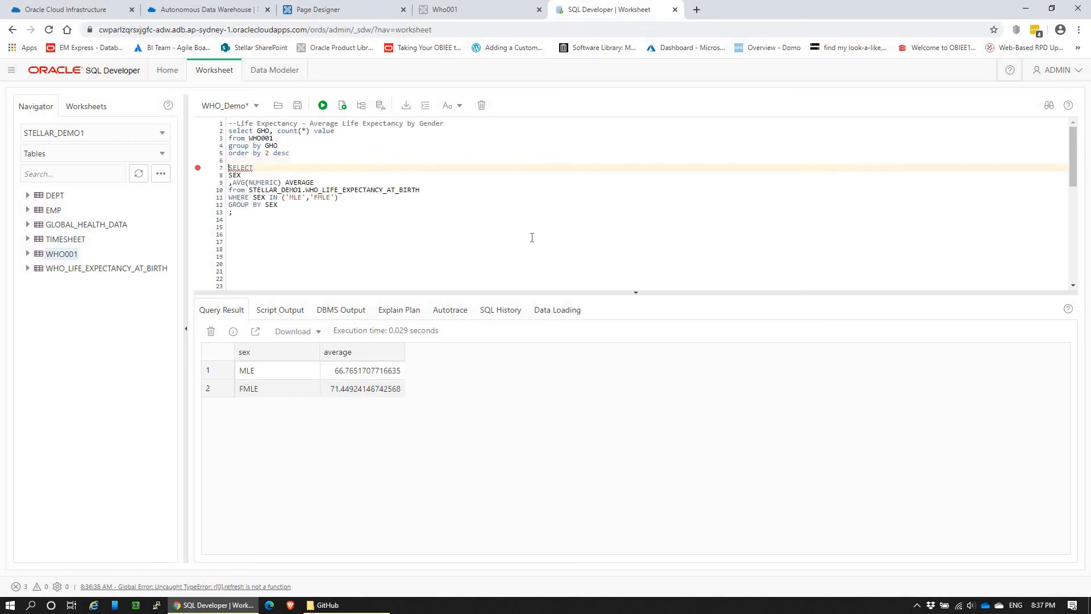
Step: Change the average-by-SEX query's source table to STELLAR_DEMO1.WHO001
{"action": "key", "text": "Down"}
{"action": "key", "text": "Down"}
{"action": "key", "text": "Down"}
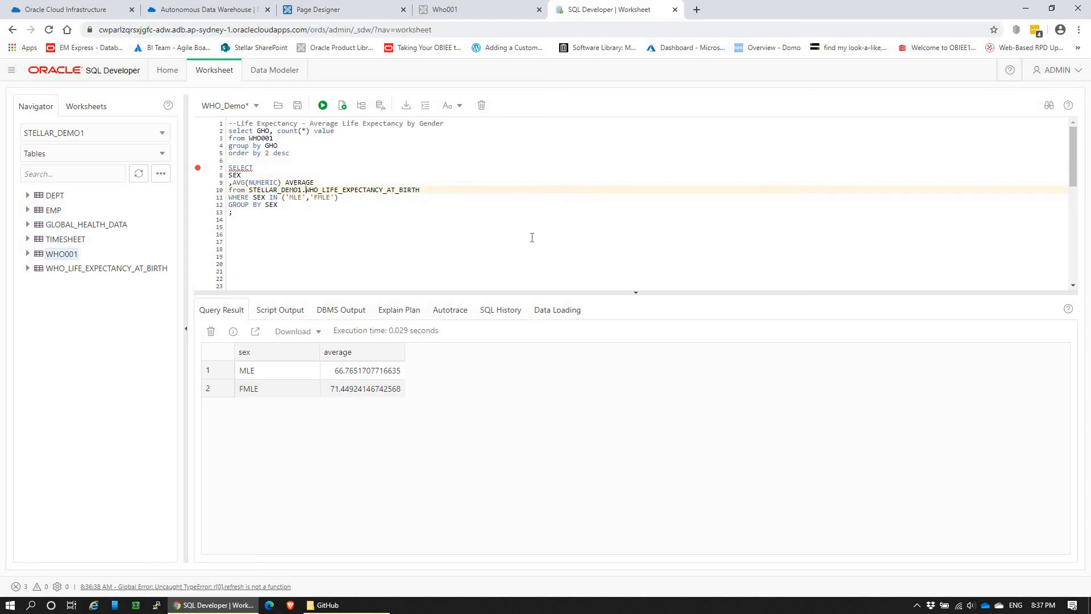
{"action": "key", "text": "ctrl+shift+Left"}
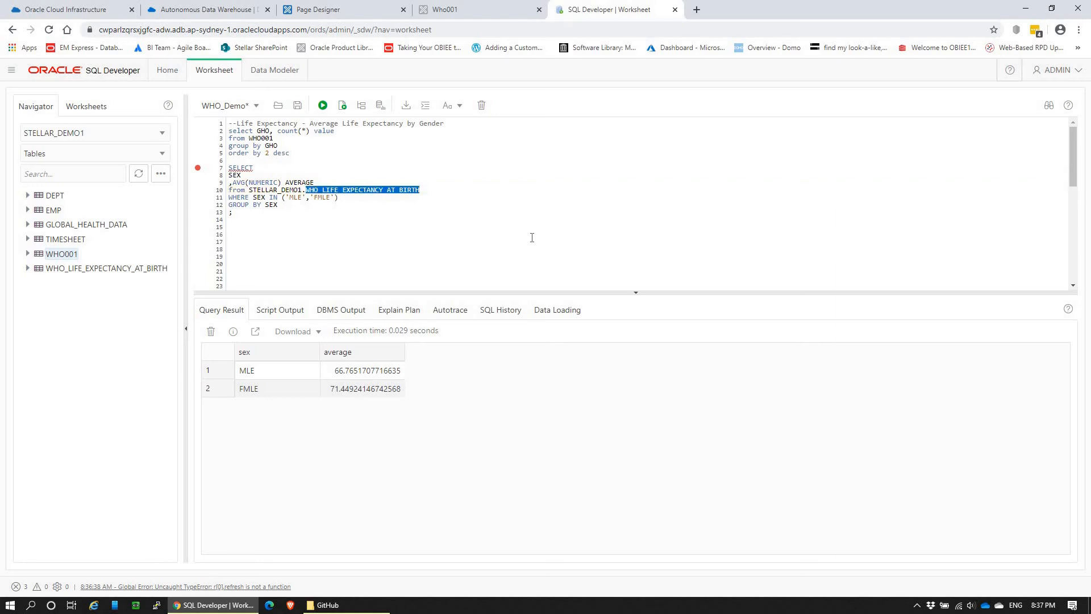
{"action": "type", "text": "WHO001"}
Step: Select only the average-by-SEX statement in the worksheet and run it against WHO001
{"action": "key", "text": "Up"}
{"action": "key", "text": "Up"}
{"action": "key", "text": "Up"}
{"action": "key", "text": "ctrl+a"}
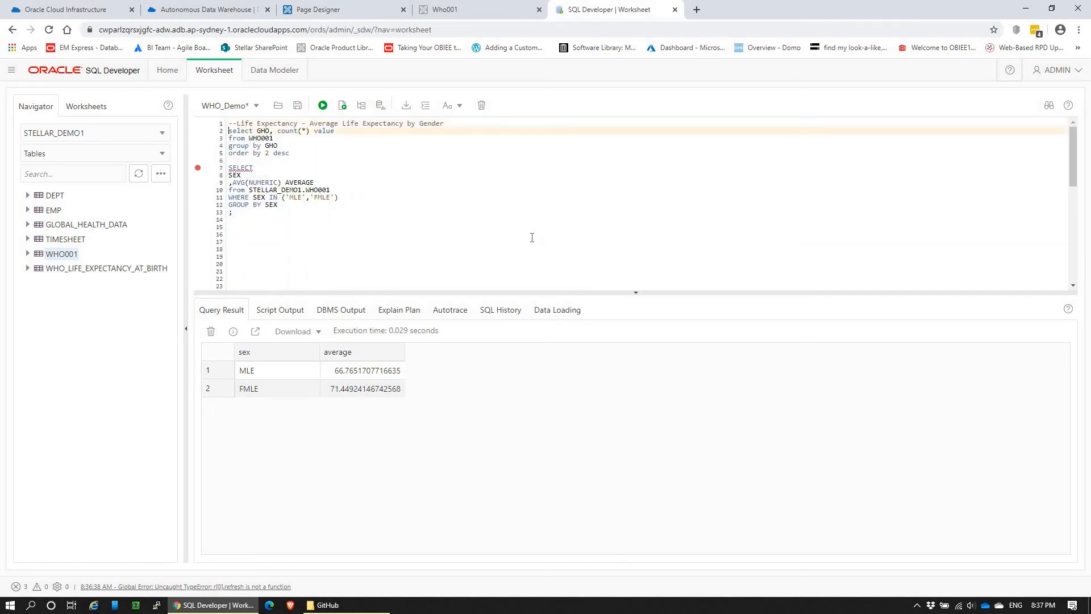
{"action": "key", "text": "Down"}
{"action": "key", "text": "Down"}
{"action": "key", "text": "Down"}
{"action": "key", "text": "Down"}
{"action": "key", "text": "Down"}
{"action": "key", "text": "shift+Down"}
{"action": "key", "text": "shift+Down"}
{"action": "key", "text": "shift+Down"}
{"action": "key", "text": "shift+Down"}
{"action": "key", "text": "shift+Down"}
{"action": "key", "text": "shift+Down"}
{"action": "key", "text": "shift+Down"}
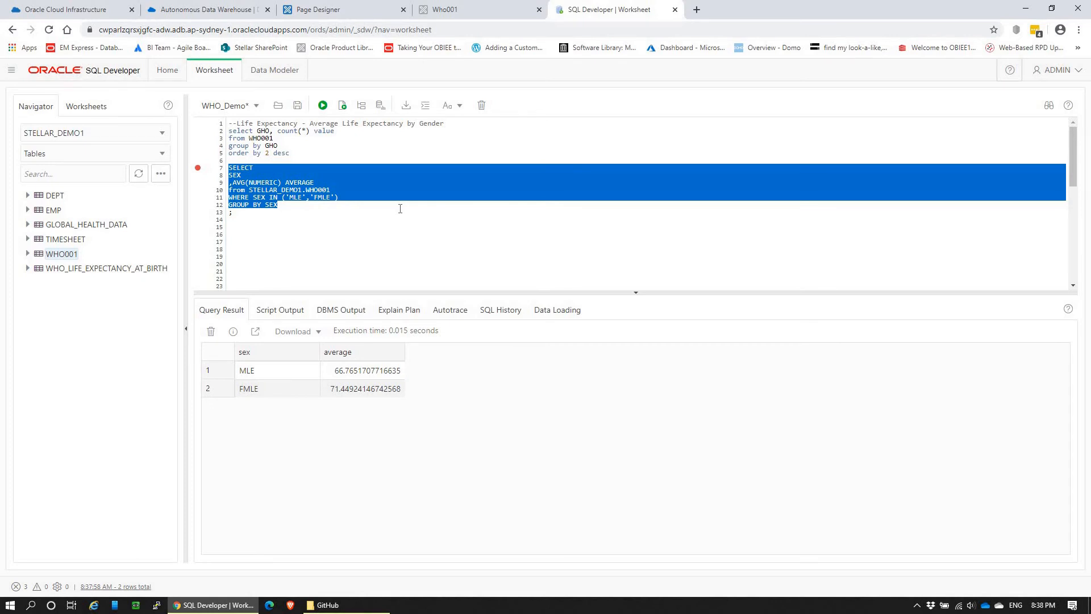
Step: Replace the Gho chart's Series 1 SQL query in Page Designer with the worksheet's average-by-SEX query, leaving out the closing semicolon
{"action": "left_click", "coordinate": [295, 207]}
{"action": "left_click_drag", "start_coordinate": [295, 207], "coordinate": [205, 172]}
{"action": "key", "text": "ctrl+c"}
{"action": "left_click", "coordinate": [500, 7]}
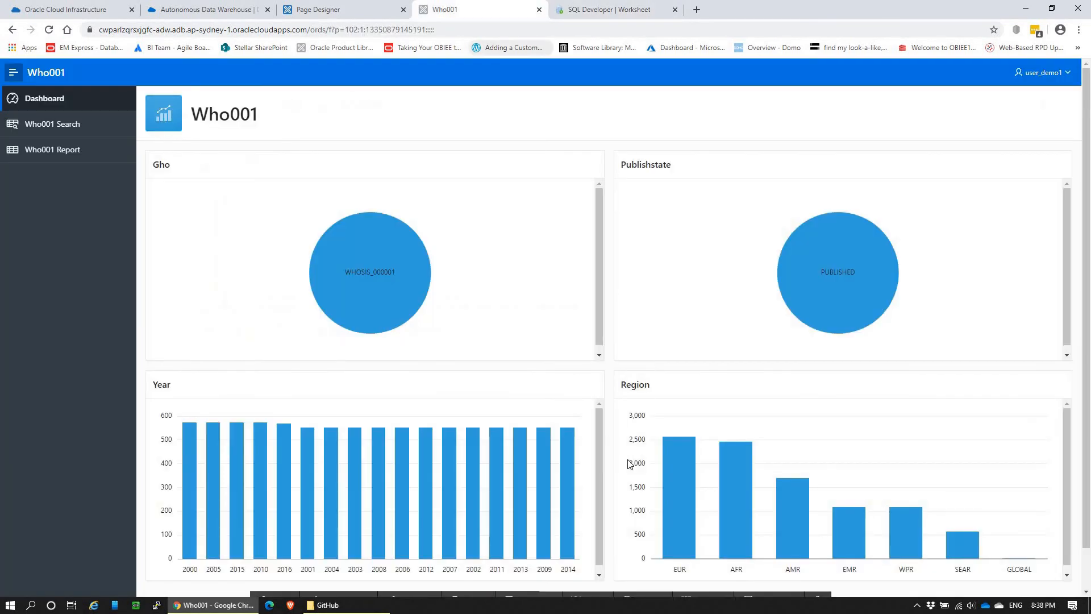
{"action": "left_click", "coordinate": [325, 7]}
{"action": "key", "text": "ctrl+v"}
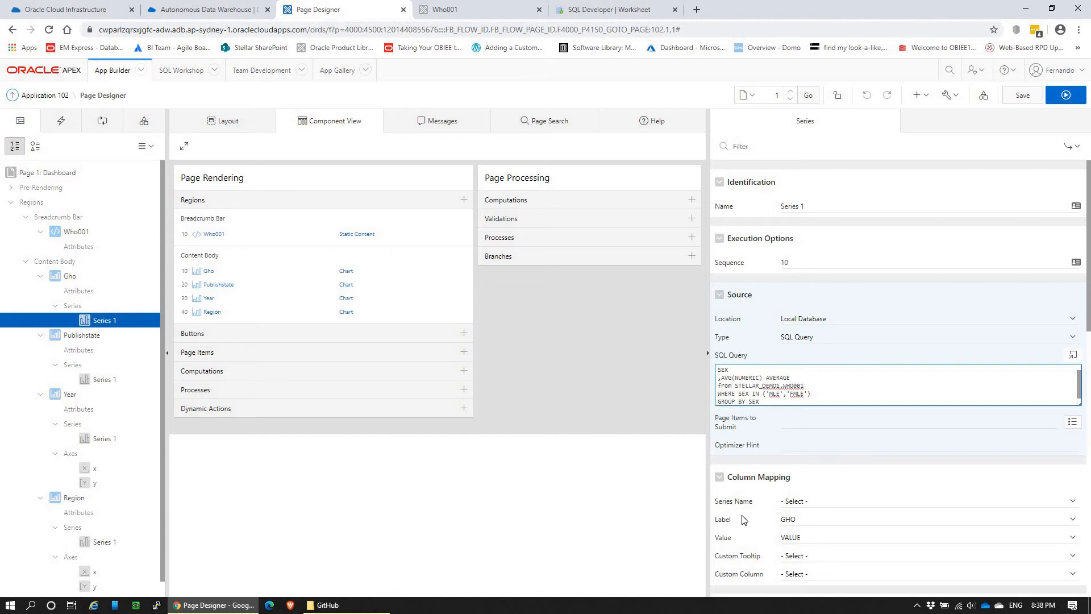
Step: Map the Gho chart series' Label to the SEX column and its Value to AVERAGE
{"action": "scroll", "coordinate": [743, 519], "scroll_direction": "down", "scroll_amount": 1}
{"action": "left_click", "coordinate": [740, 464]}
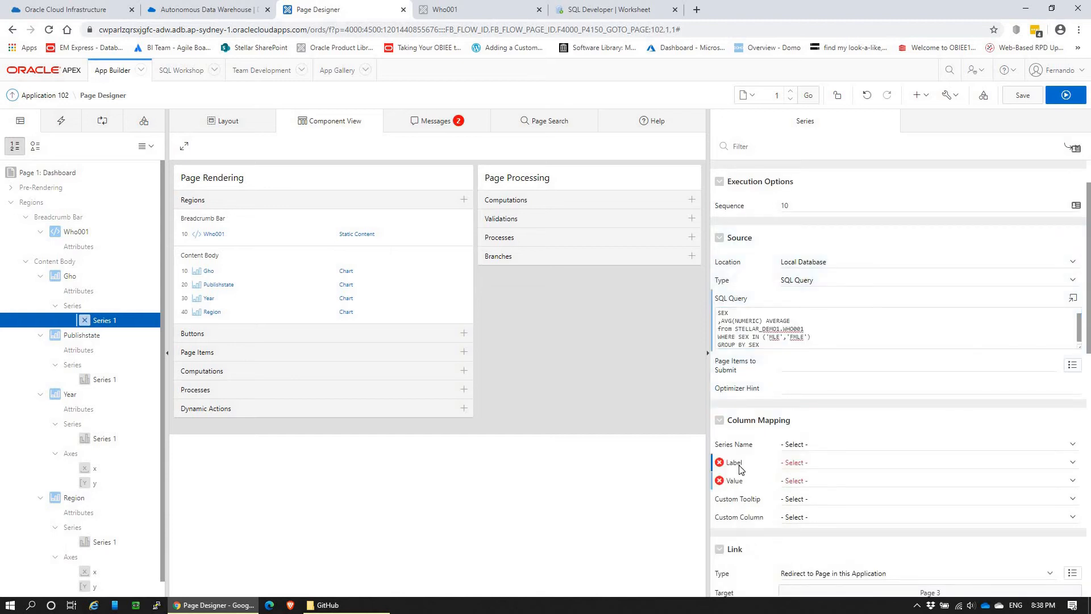
{"action": "left_click", "coordinate": [834, 465]}
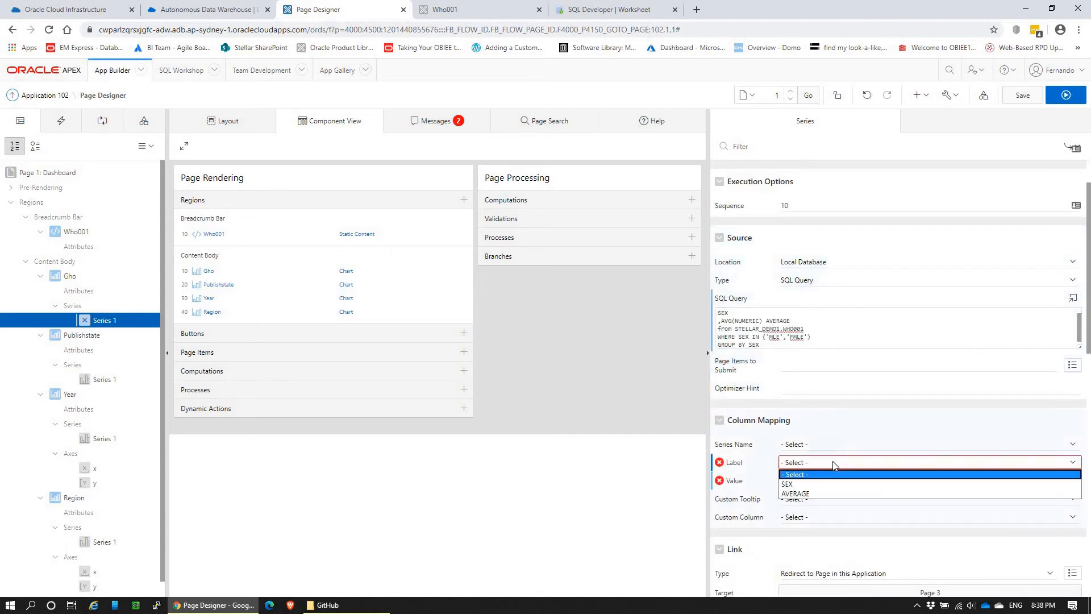
{"action": "left_click", "coordinate": [796, 483]}
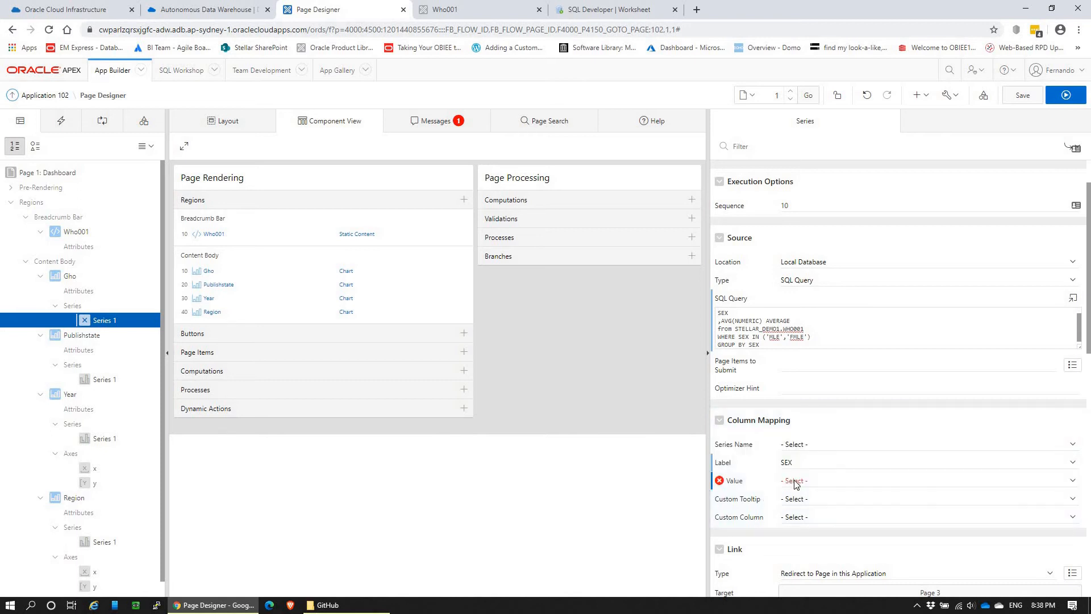
{"action": "left_click", "coordinate": [797, 481]}
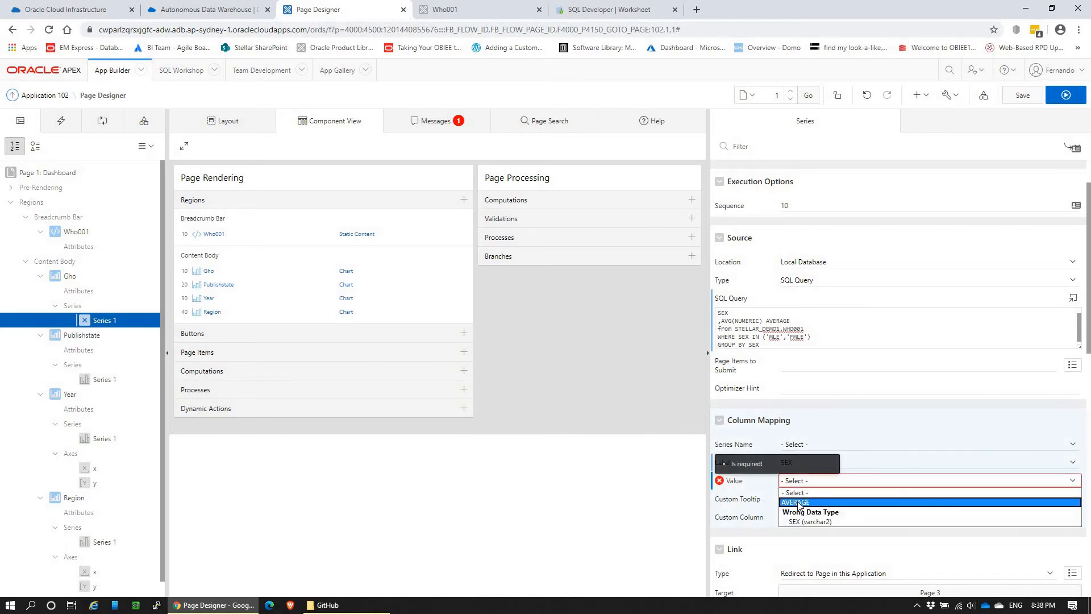
{"action": "left_click", "coordinate": [798, 503]}
{"action": "left_click", "coordinate": [742, 499]}
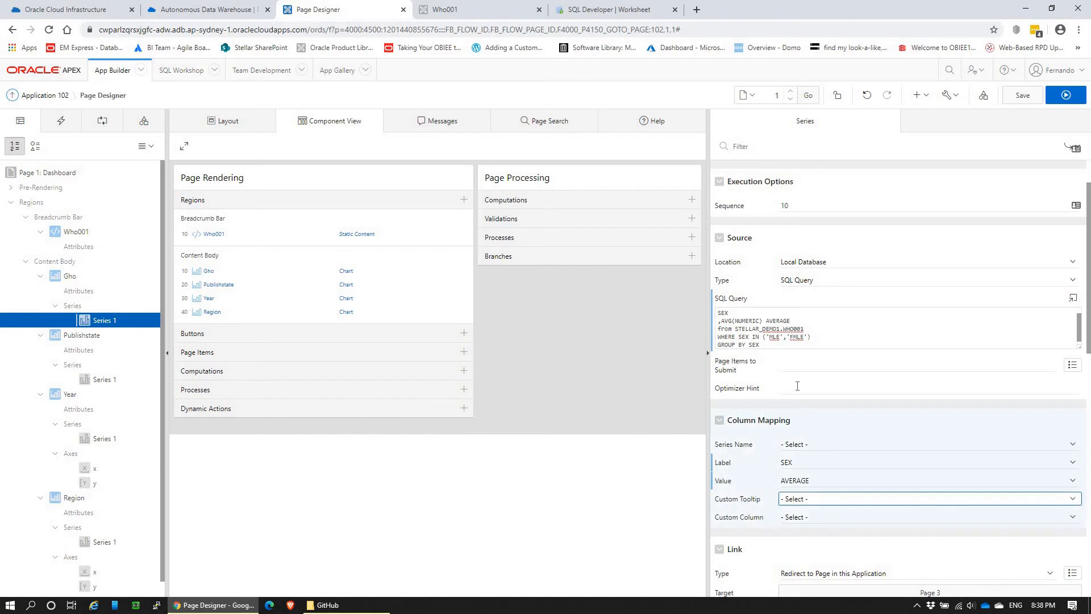
Step: Save the Dashboard page and reload the running Who001 application to check the Gho pie chart
{"action": "left_click", "coordinate": [1022, 95]}
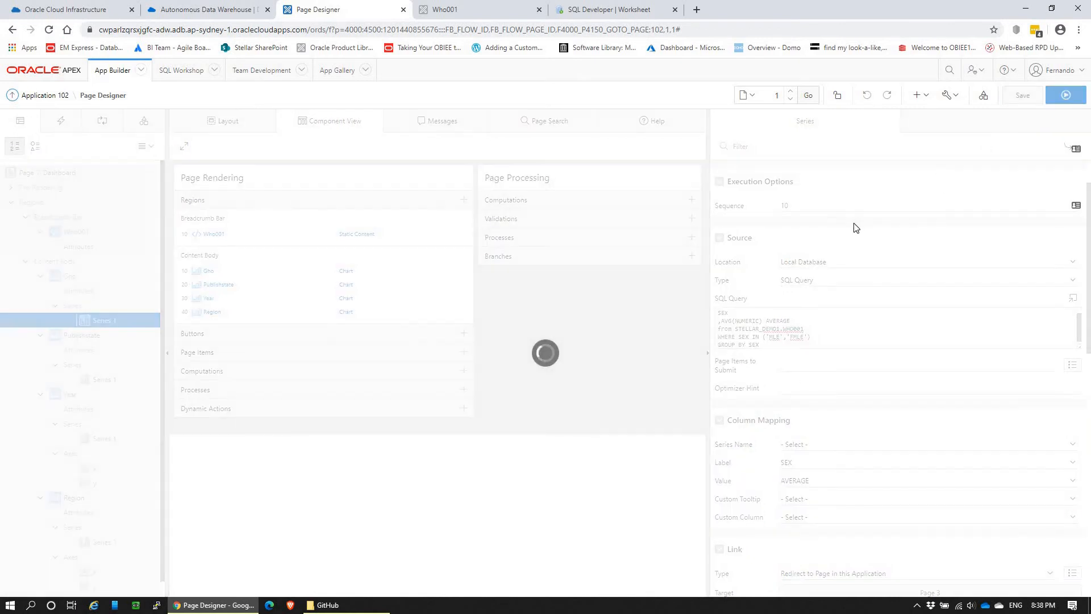
{"action": "left_click", "coordinate": [463, 10]}
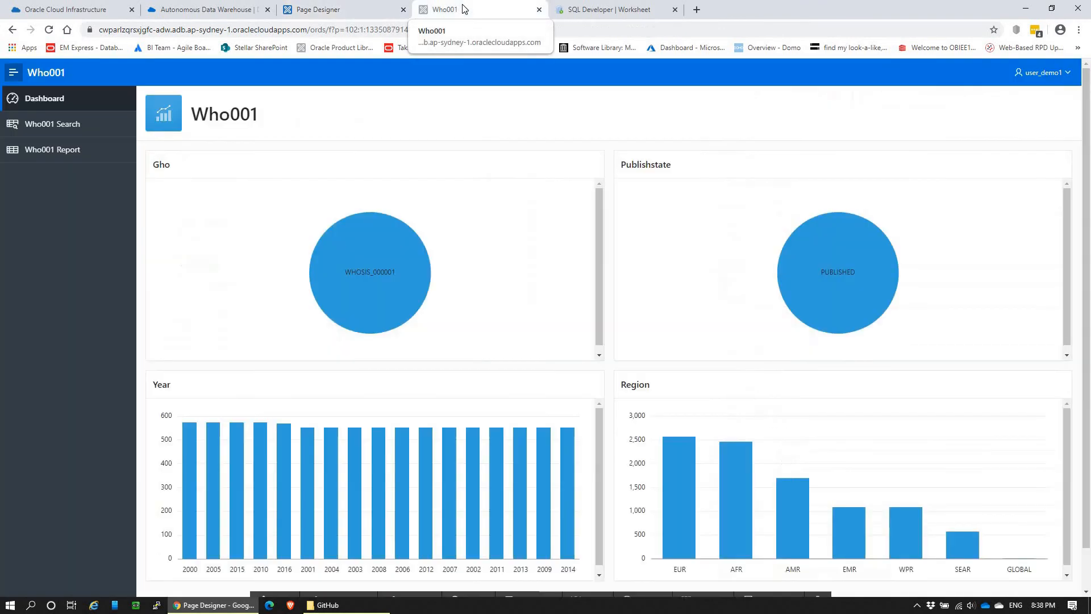
{"action": "key", "text": "F5"}
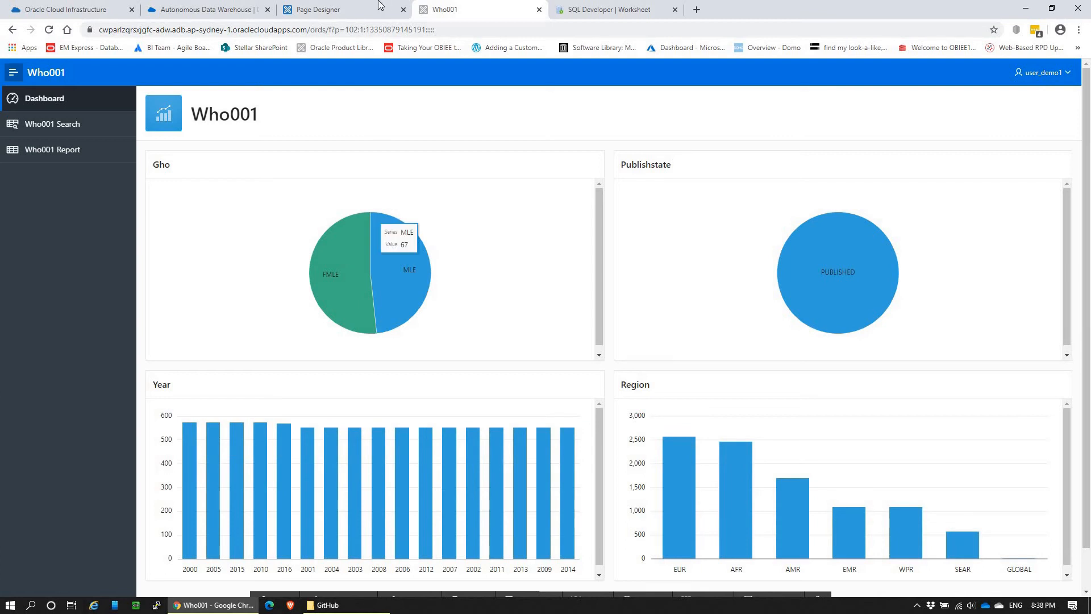
Step: Examine the Gho chart's region, series and attribute settings in Page Designer, including link, label, tooltip and legend options
{"action": "left_click", "coordinate": [341, 9]}
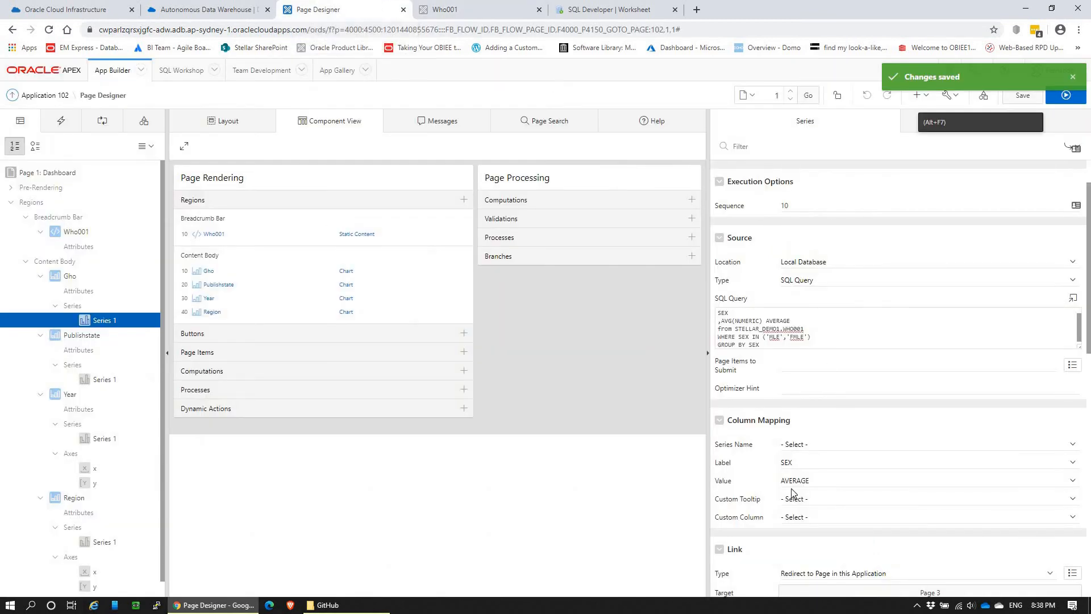
{"action": "scroll", "coordinate": [741, 466], "scroll_direction": "down", "scroll_amount": 2}
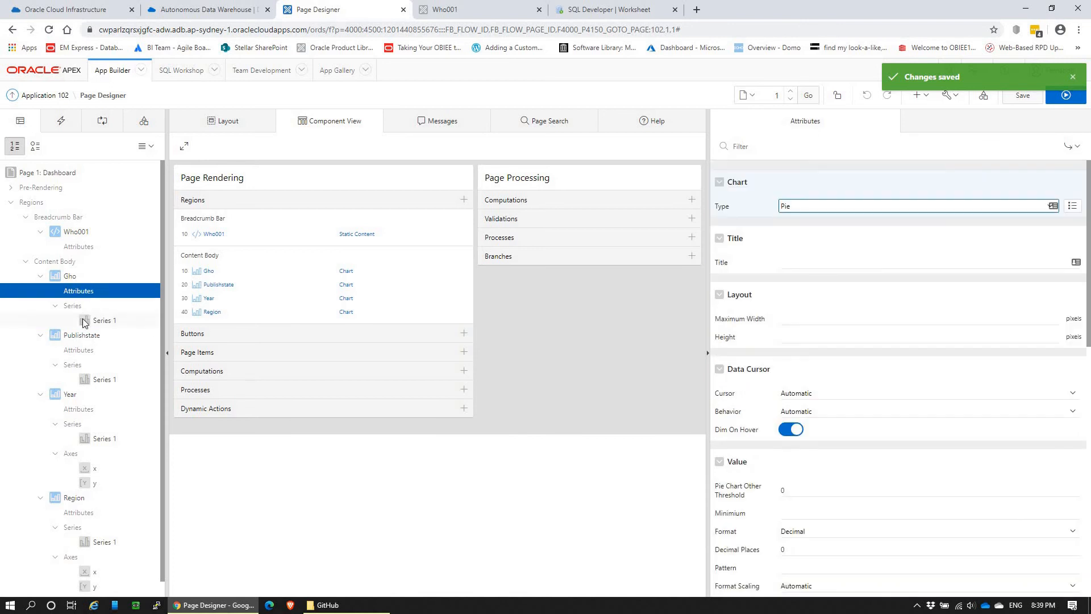
{"action": "left_click", "coordinate": [103, 323]}
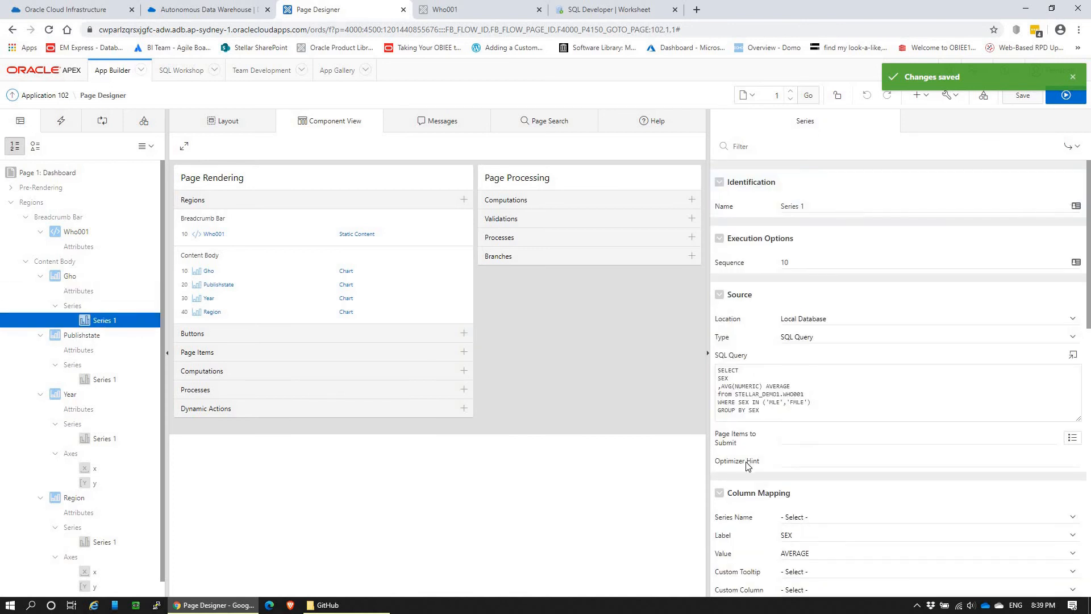
{"action": "scroll", "coordinate": [746, 465], "scroll_direction": "down", "scroll_amount": 3}
{"action": "scroll", "coordinate": [753, 410], "scroll_direction": "down", "scroll_amount": 5}
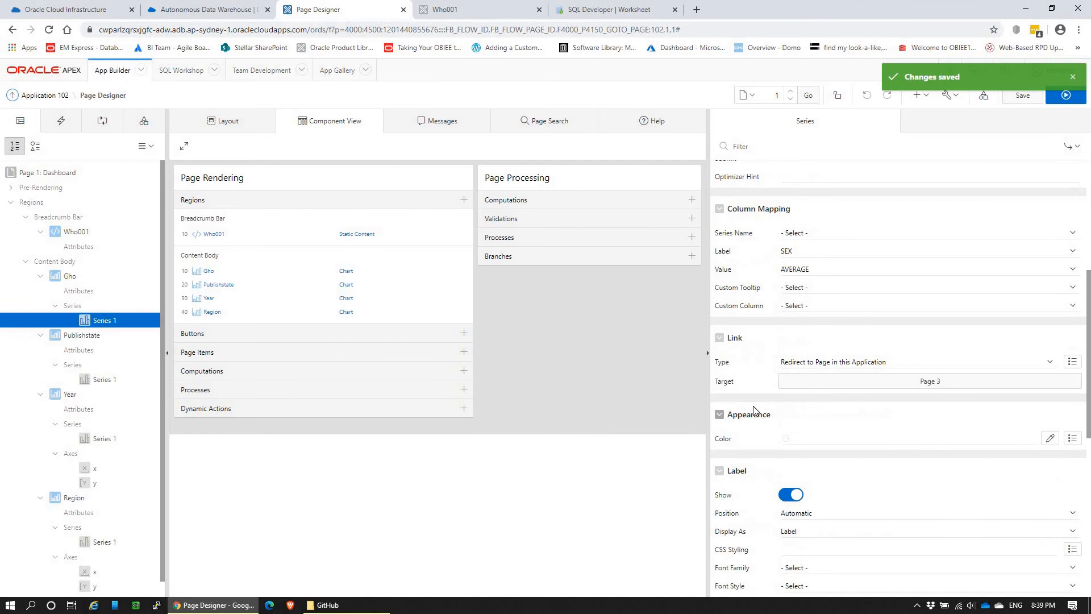
{"action": "scroll", "coordinate": [755, 410], "scroll_direction": "down", "scroll_amount": 5}
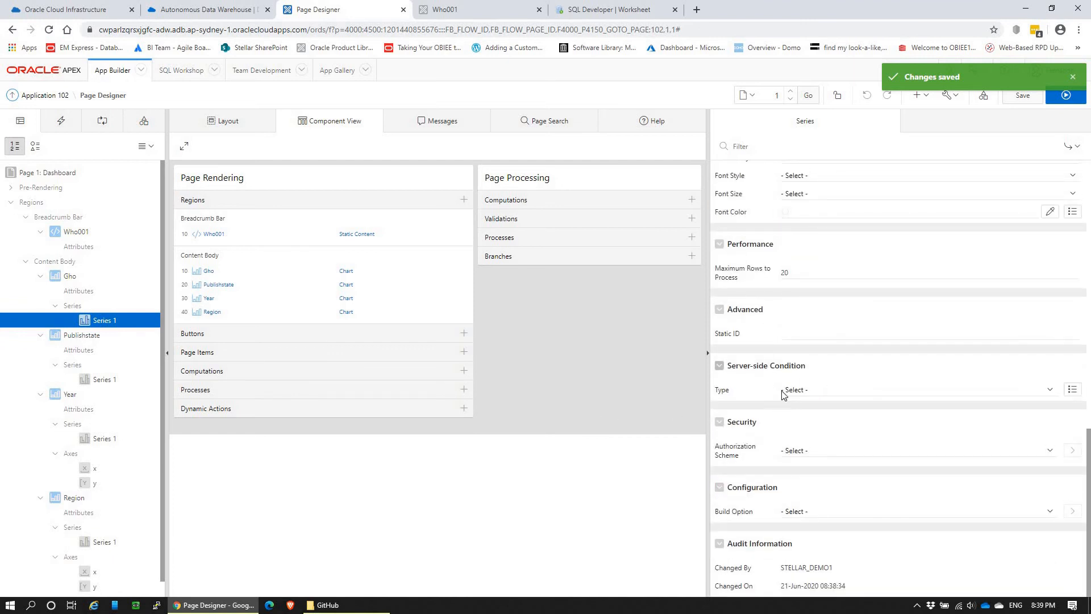
{"action": "scroll", "coordinate": [758, 378], "scroll_direction": "up", "scroll_amount": 15}
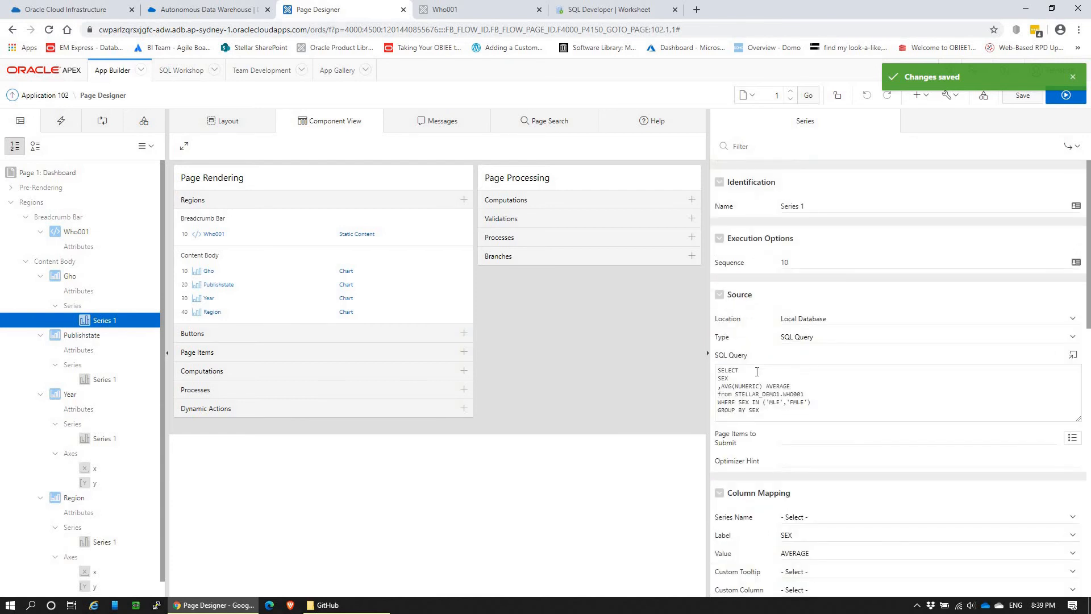
{"action": "left_click", "coordinate": [67, 277]}
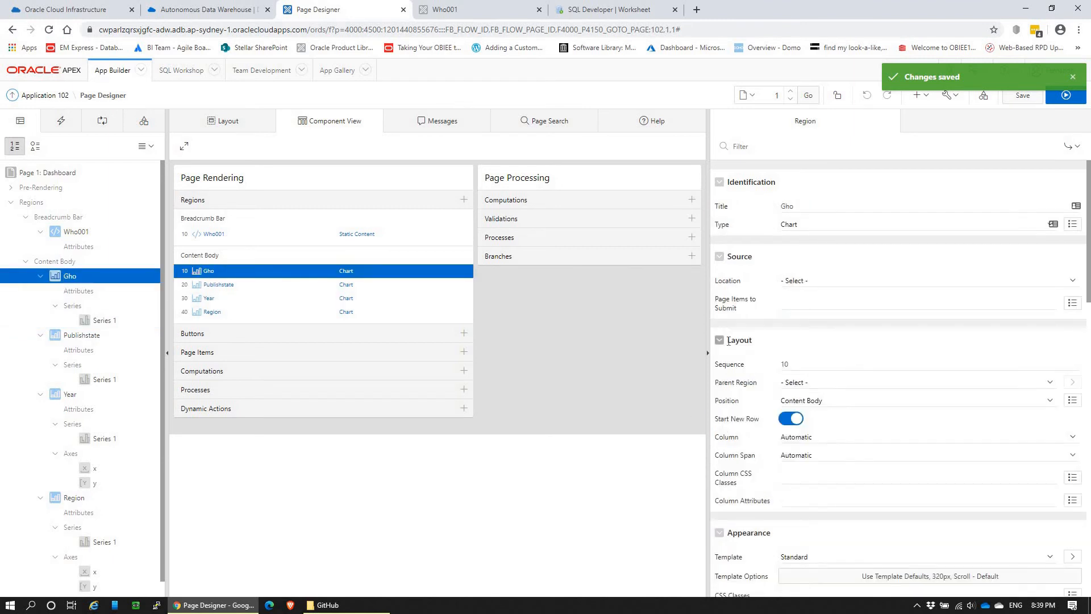
{"action": "left_click", "coordinate": [97, 321]}
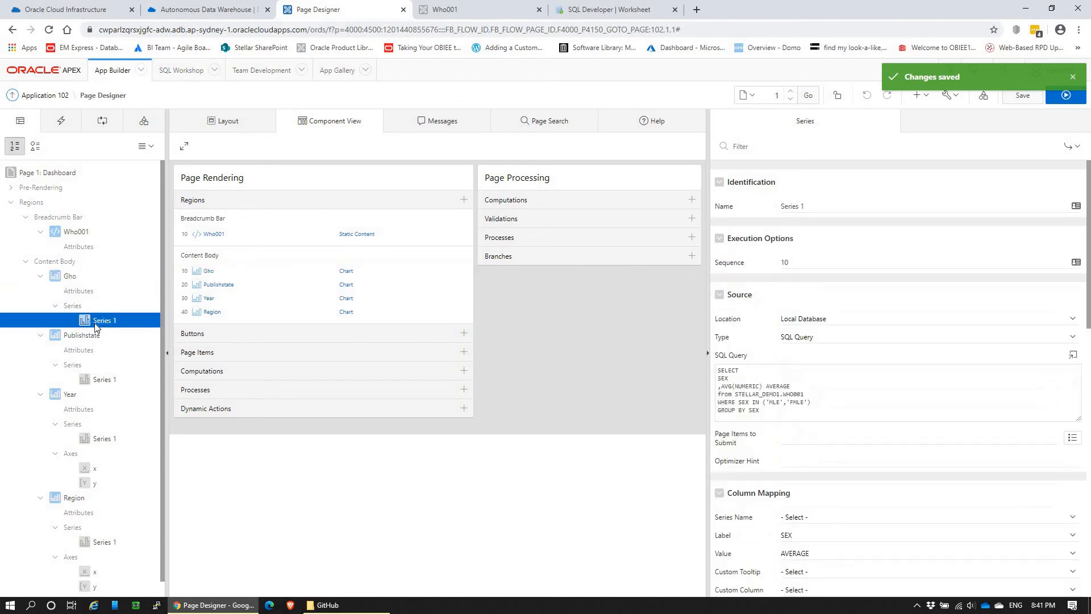
{"action": "left_click", "coordinate": [67, 292]}
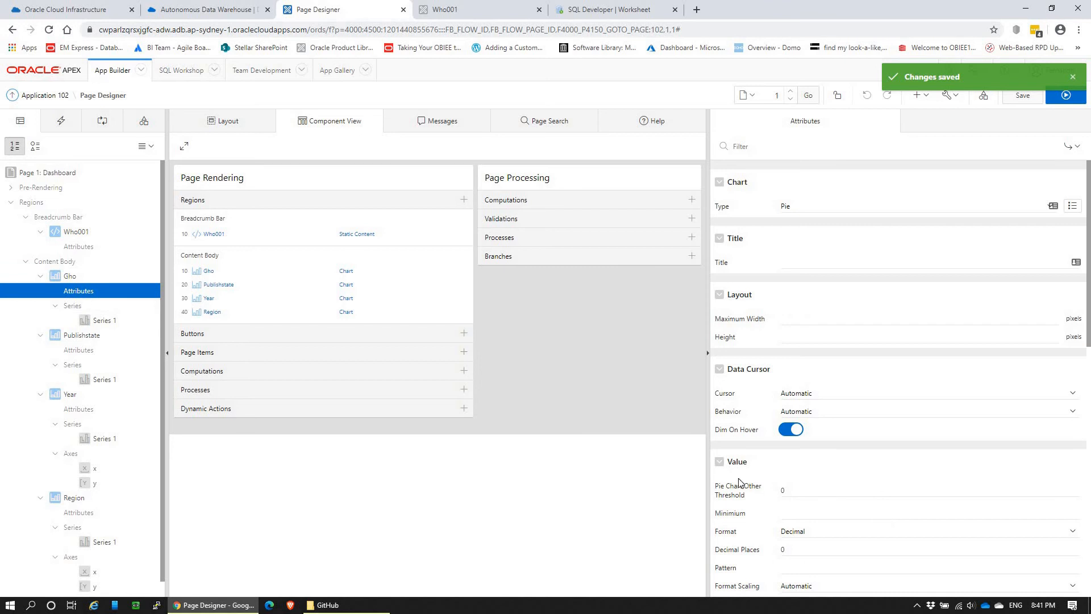
{"action": "scroll", "coordinate": [739, 483], "scroll_direction": "down", "scroll_amount": 10}
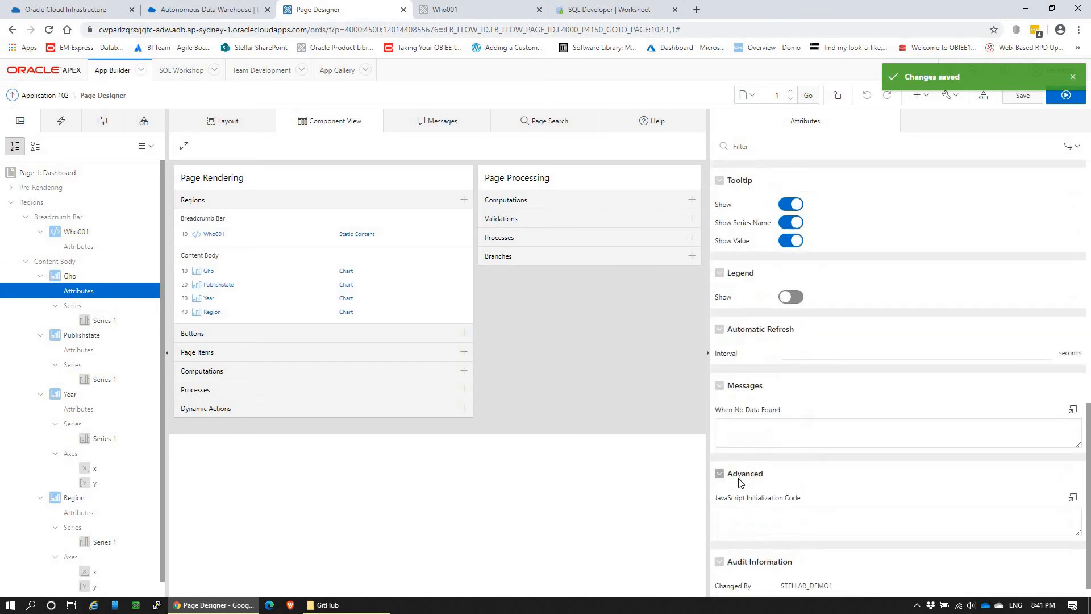
Step: Set the Gho chart's automatic refresh interval to 10 seconds, save the page and check the chart in the running Who001 application
{"action": "left_click", "coordinate": [858, 333]}
{"action": "type", "text": "10"}
{"action": "key", "text": "Tab"}
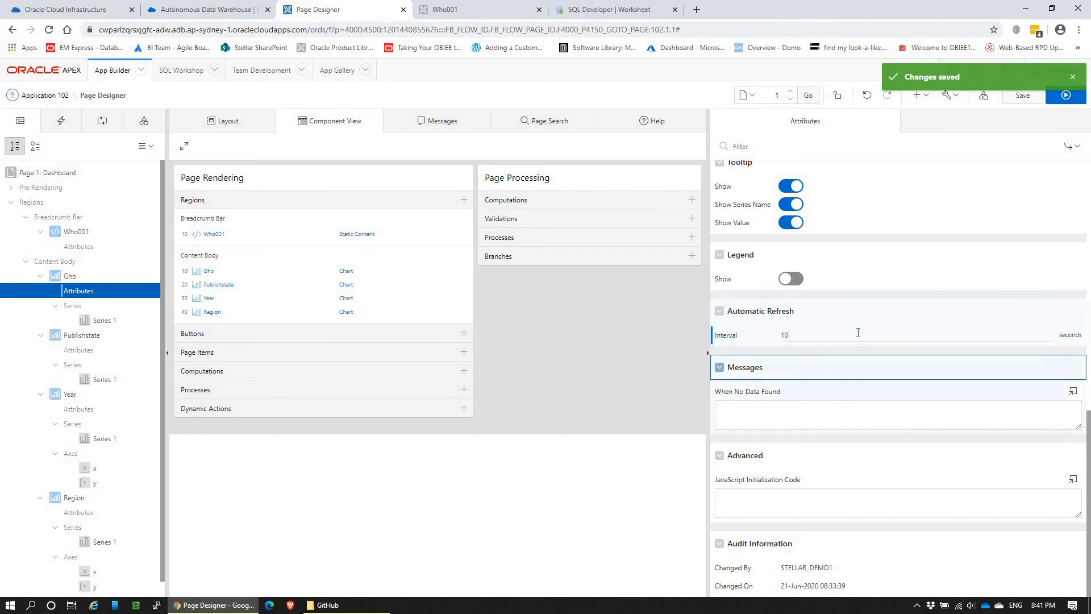
{"action": "left_click", "coordinate": [1022, 95]}
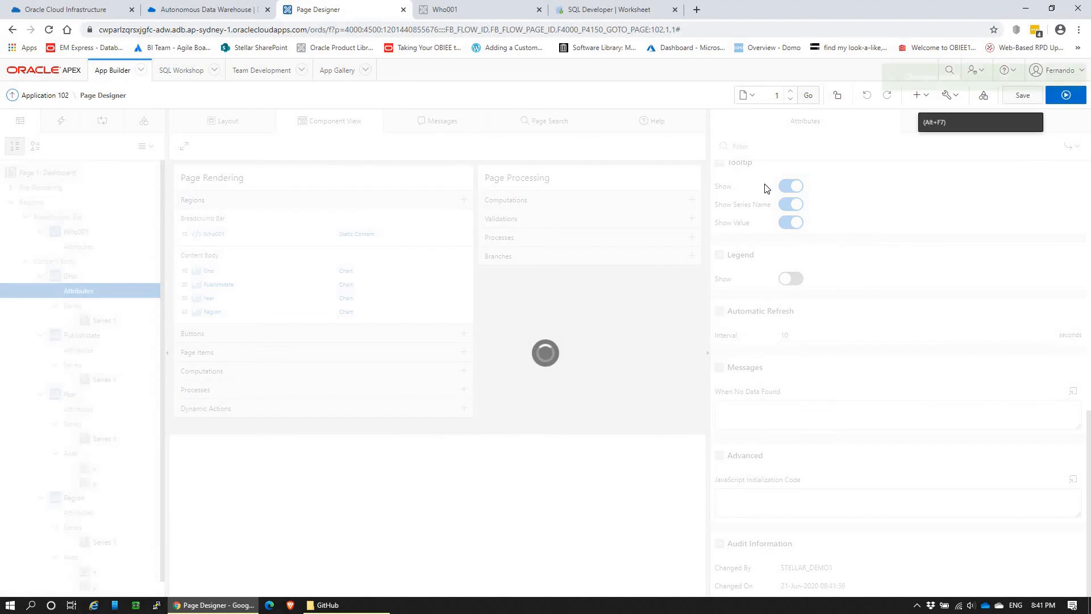
{"action": "left_click", "coordinate": [454, 9]}
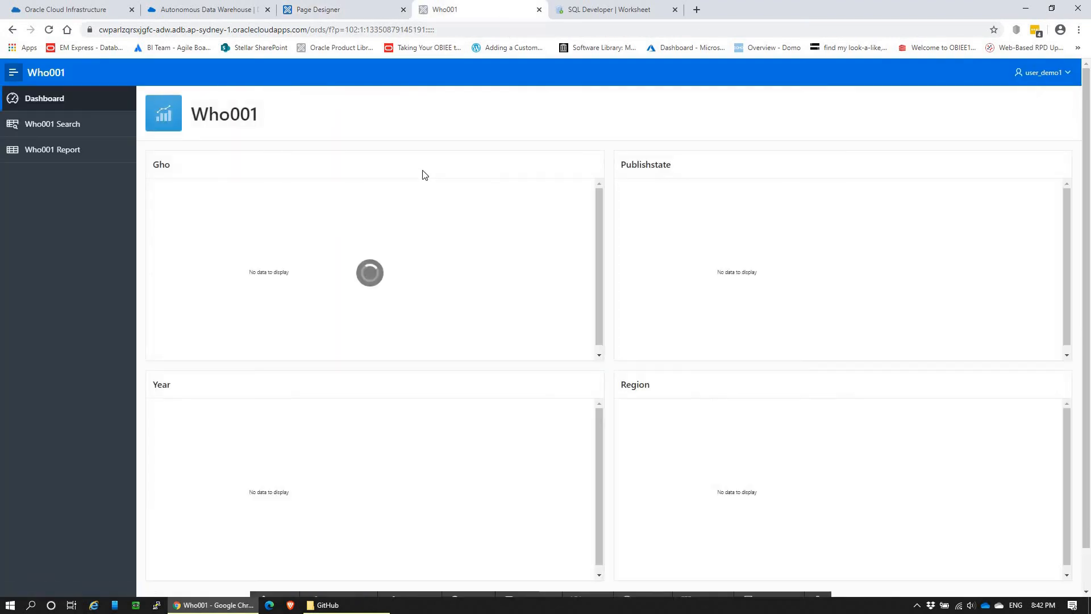
{"action": "mouse_move", "coordinate": [351, 311]}
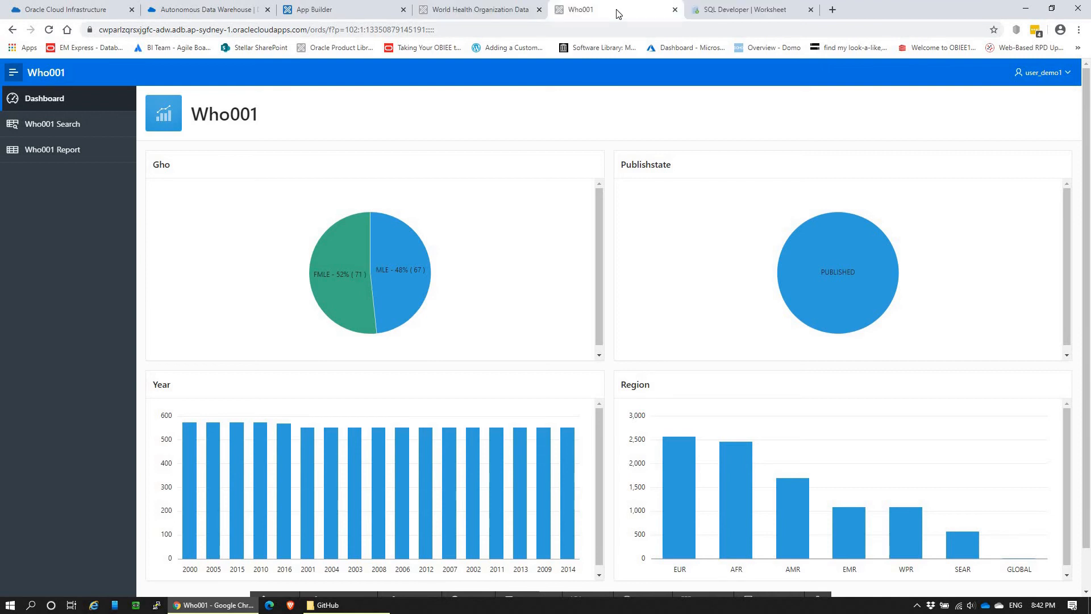
Step: Switch to the finished World Health Organization Data application and look over all four of its life expectancy dashboard charts
{"action": "left_click", "coordinate": [479, 6]}
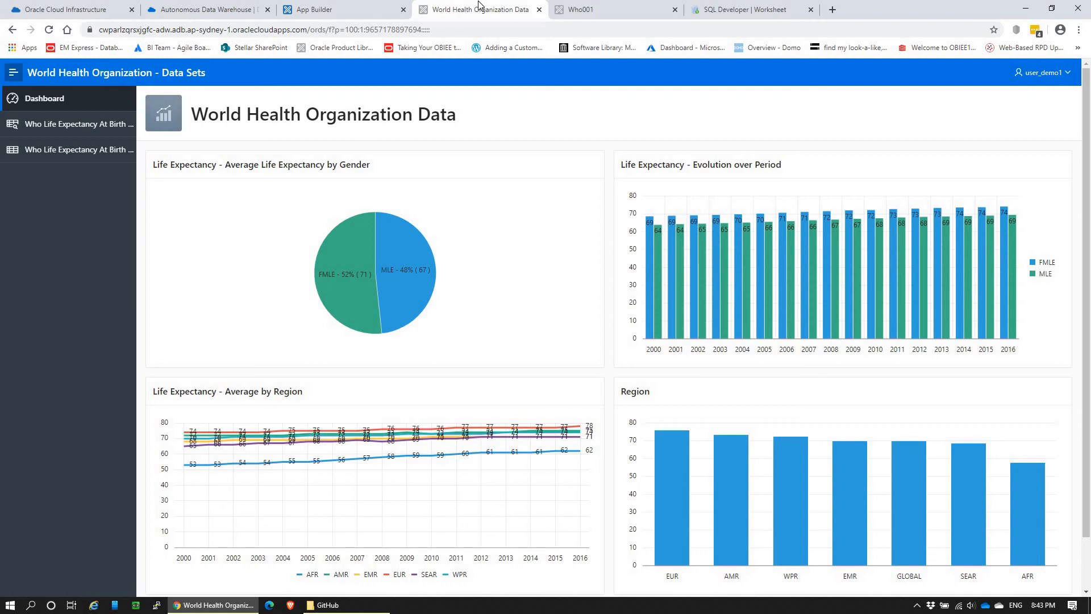
{"action": "scroll", "coordinate": [1071, 477], "scroll_direction": "down", "scroll_amount": 1}
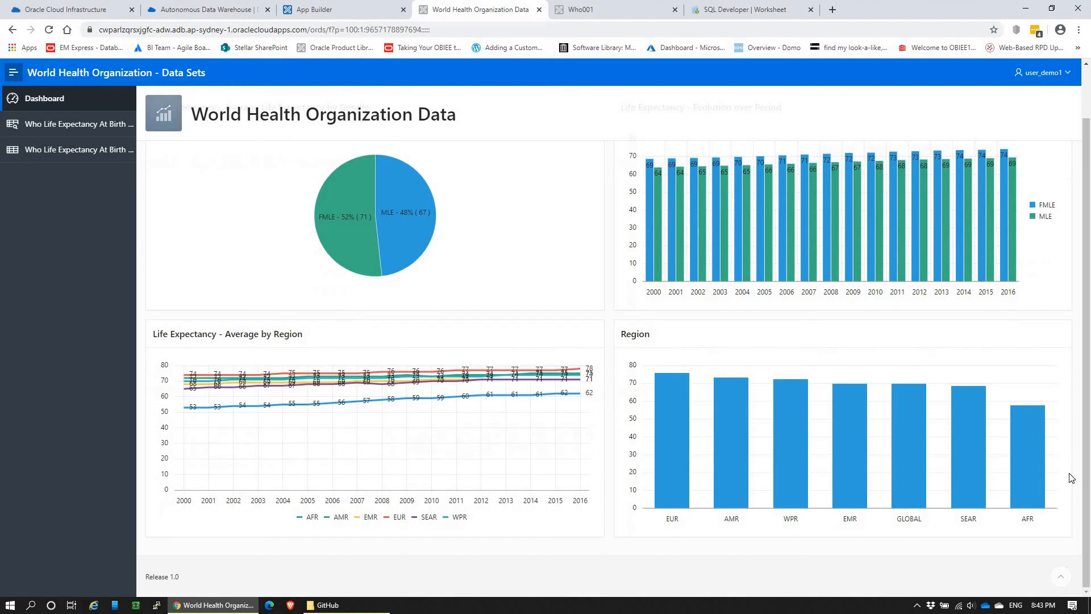
{"action": "scroll", "coordinate": [869, 146], "scroll_direction": "up", "scroll_amount": 1}
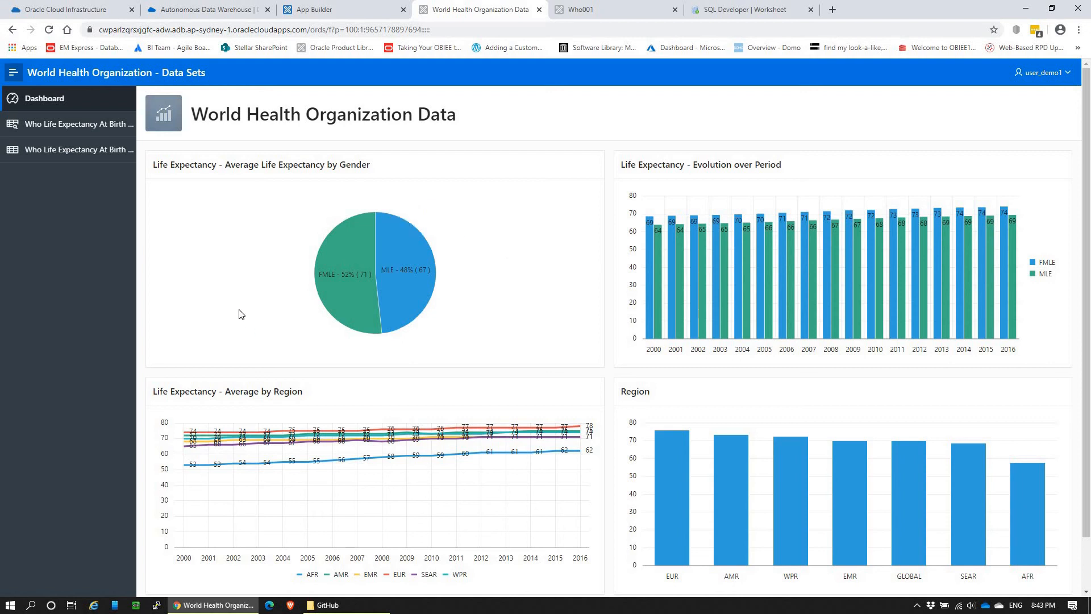
Step: Drill down from the Average Life Expectancy by Gender pie chart to the Who Life Expectancy At Birth Report and browse its rows
{"action": "left_click", "coordinate": [407, 248]}
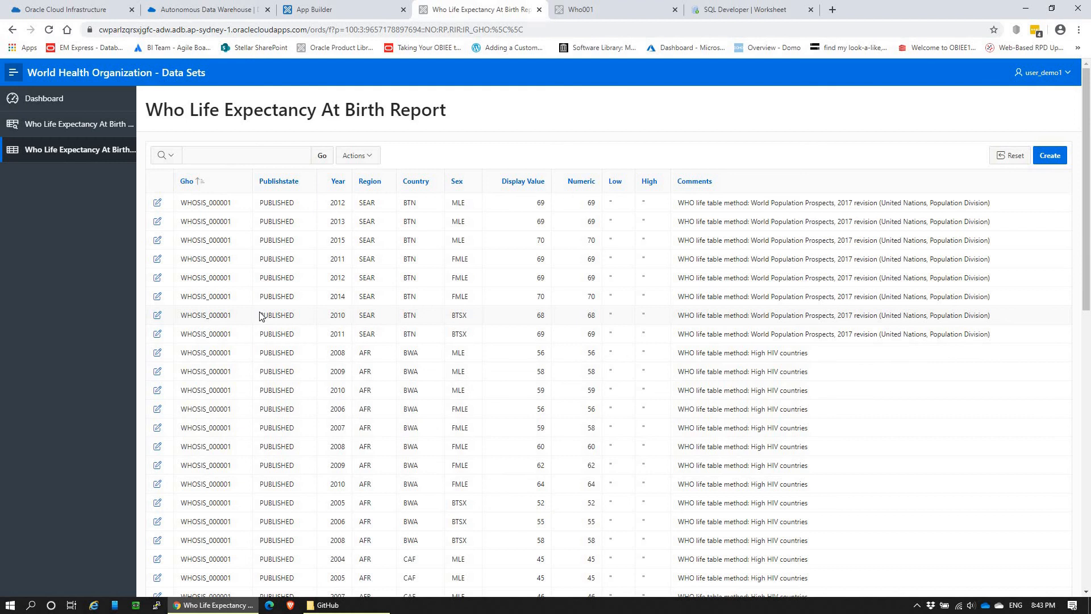
{"action": "scroll", "coordinate": [305, 302], "scroll_direction": "down", "scroll_amount": 7}
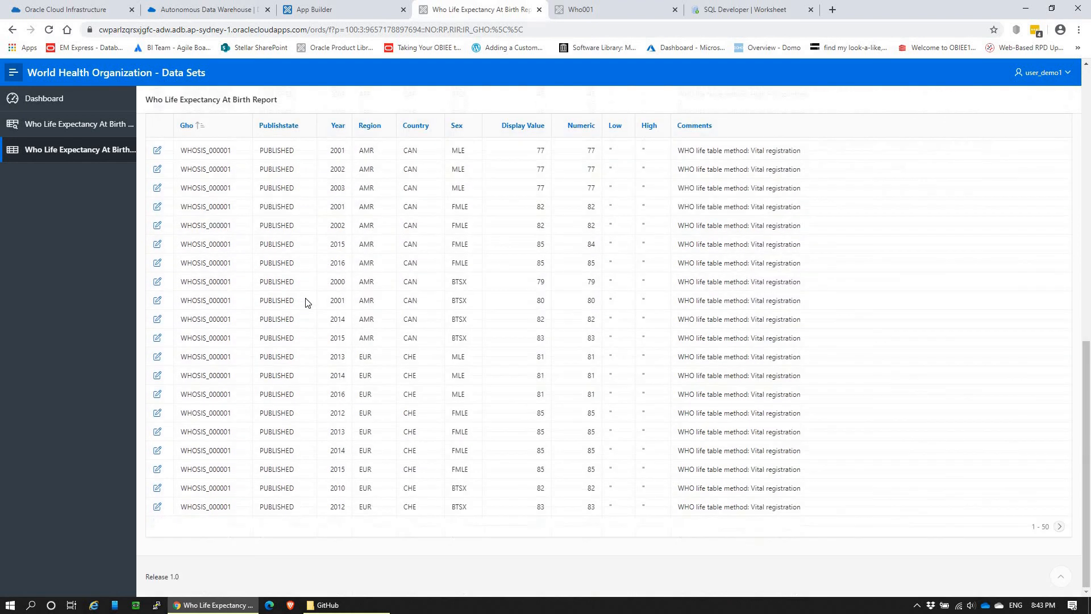
{"action": "scroll", "coordinate": [305, 303], "scroll_direction": "up", "scroll_amount": 7}
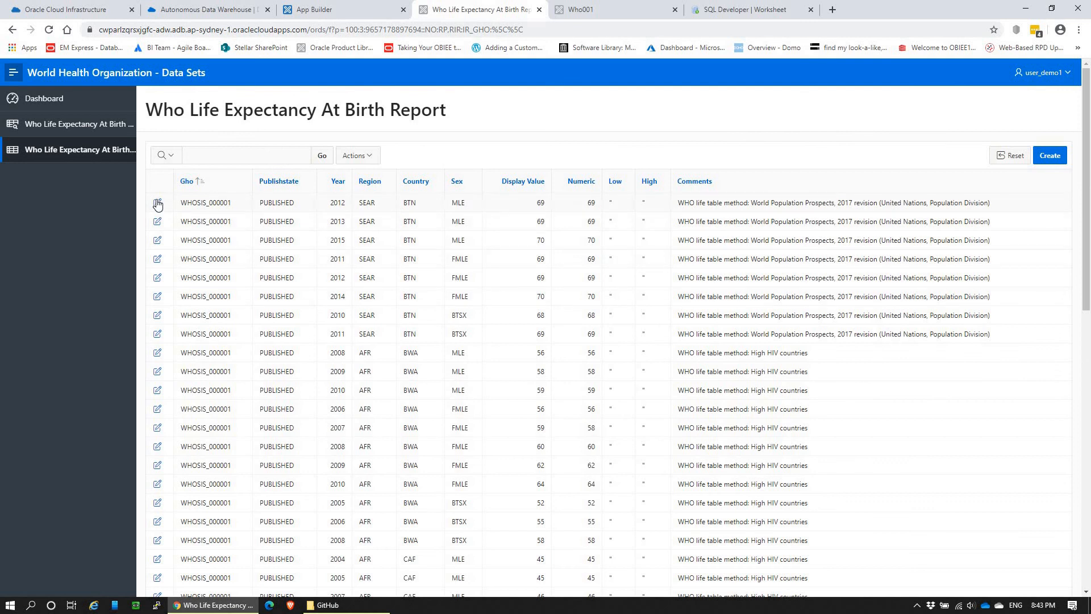
Step: View the report's first record in its edit form, cancel without applying changes and return to the Dashboard
{"action": "left_click", "coordinate": [157, 204]}
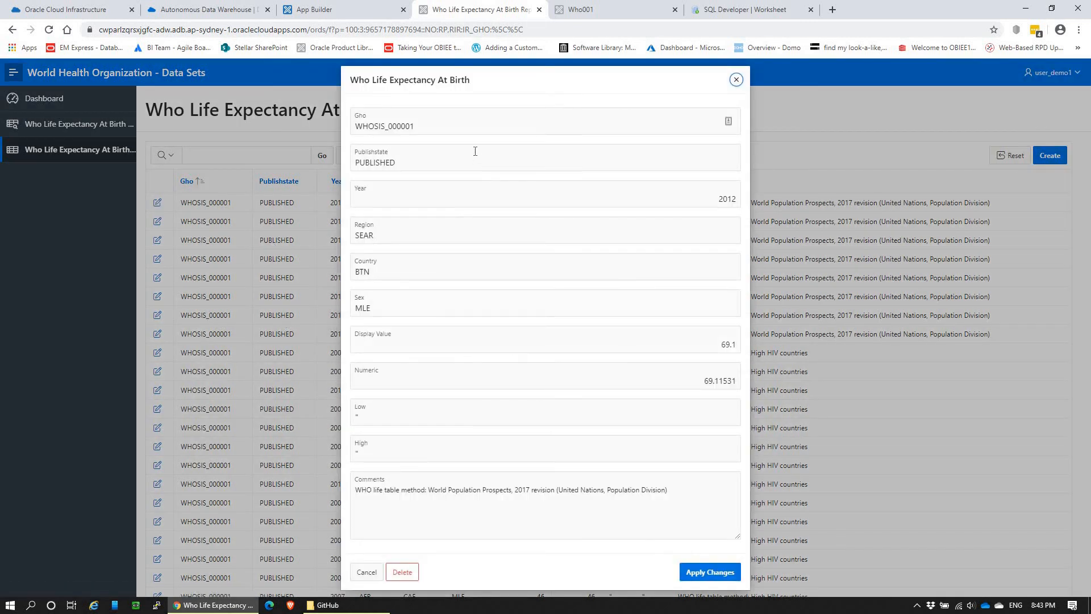
{"action": "left_click", "coordinate": [367, 572]}
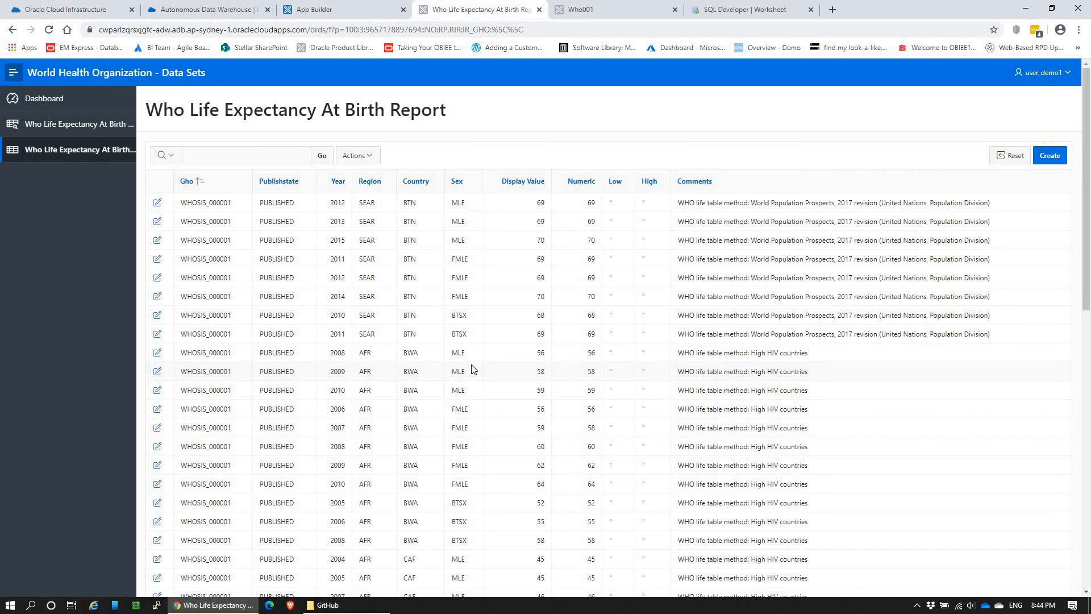
{"action": "left_click", "coordinate": [44, 99]}
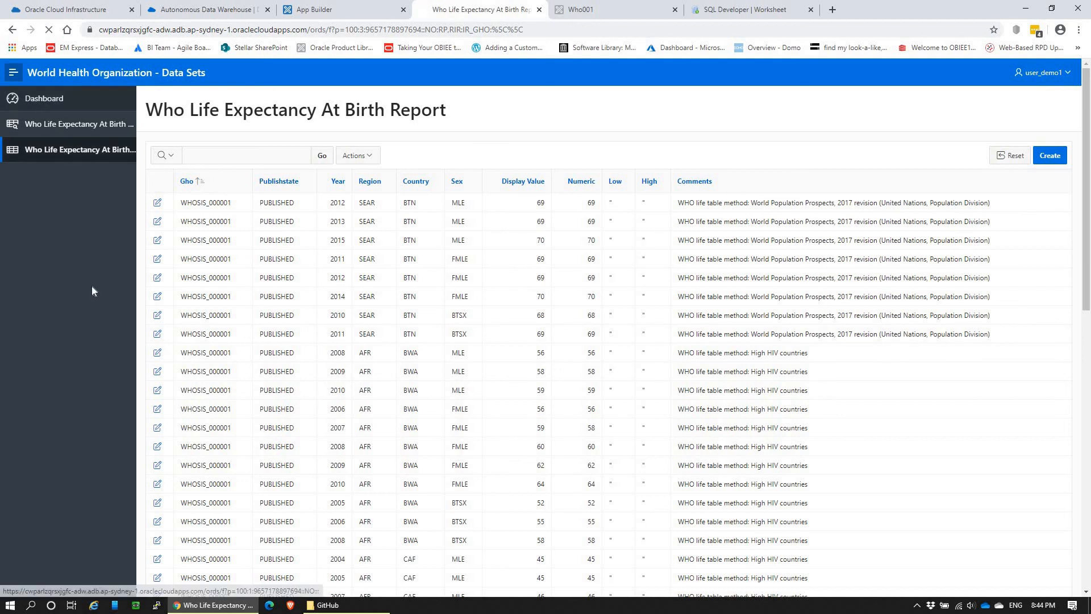